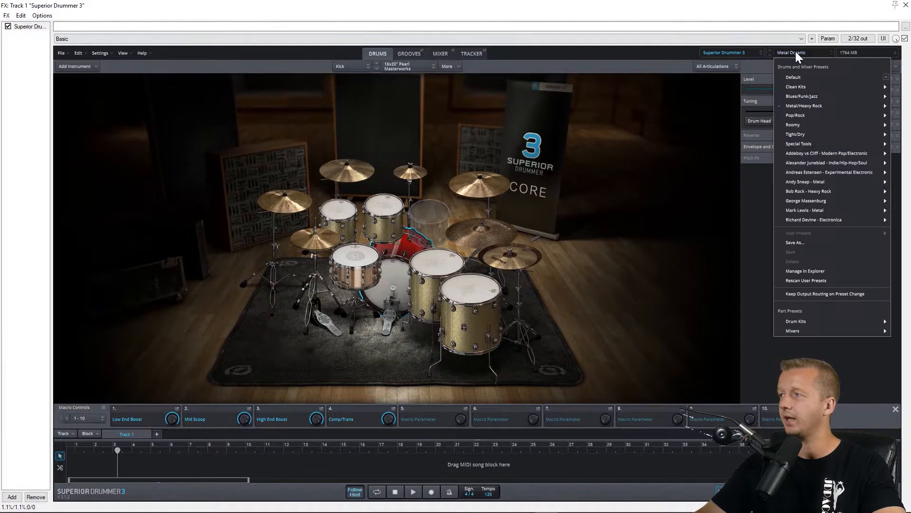
# Load the Default drums and mixer preset and audition its kick, snare and floor tom.
pyautogui.click(796, 77)
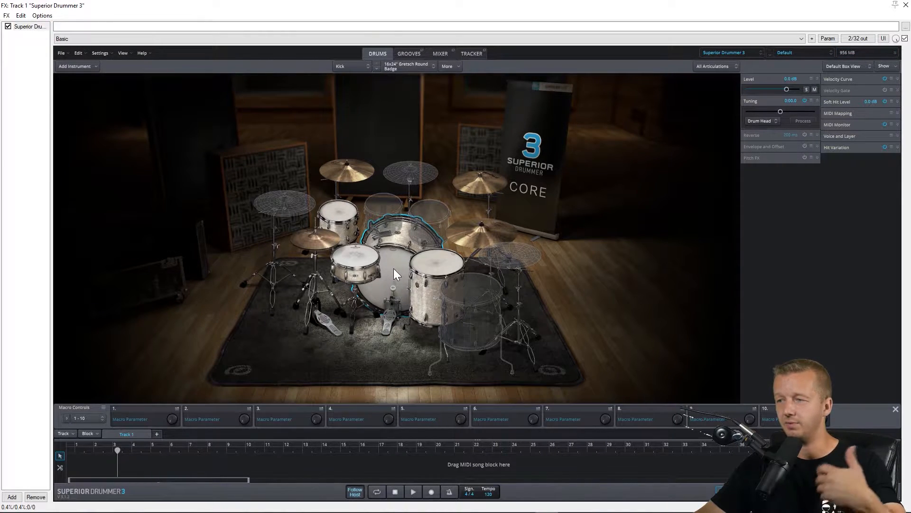
pyautogui.click(394, 268)
pyautogui.click(363, 258)
pyautogui.click(400, 271)
pyautogui.click(375, 259)
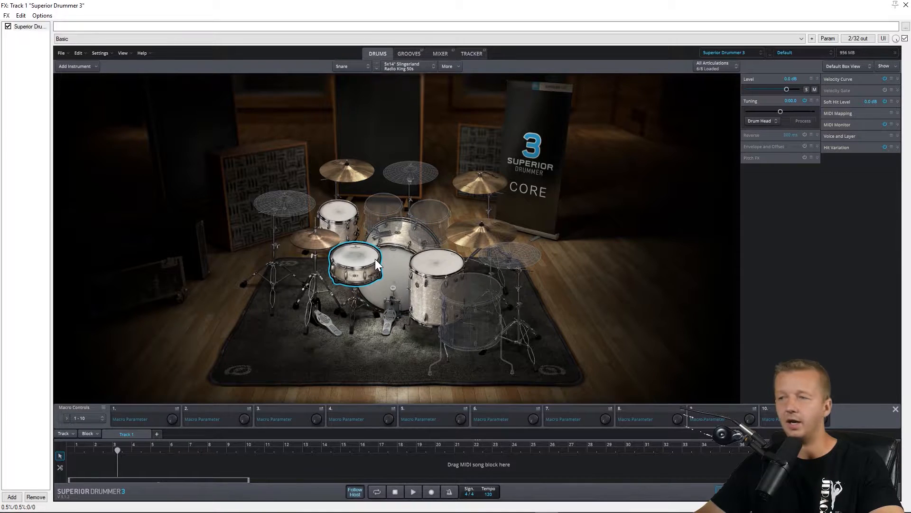
pyautogui.click(438, 259)
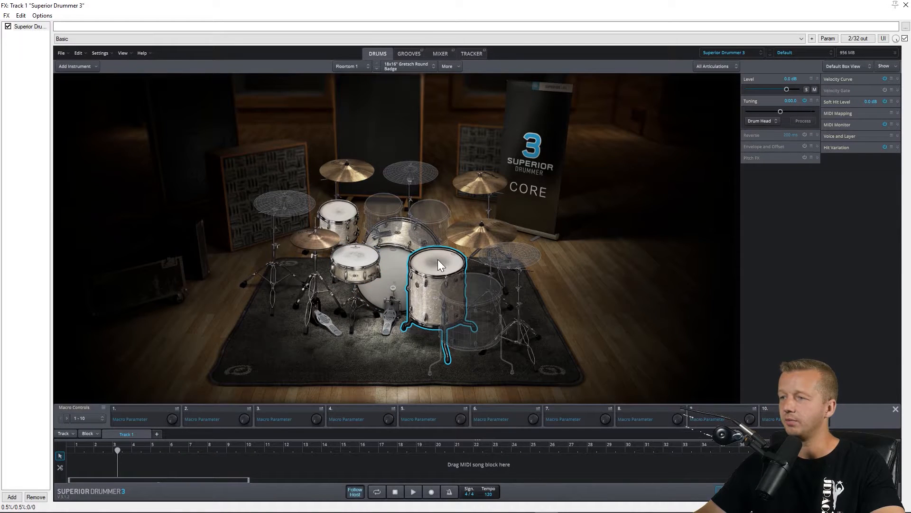
# Load the Metal Organic drums and mixer preset from the Metal/Heavy Rock category.
pyautogui.click(798, 54)
pyautogui.moveTo(803, 105)
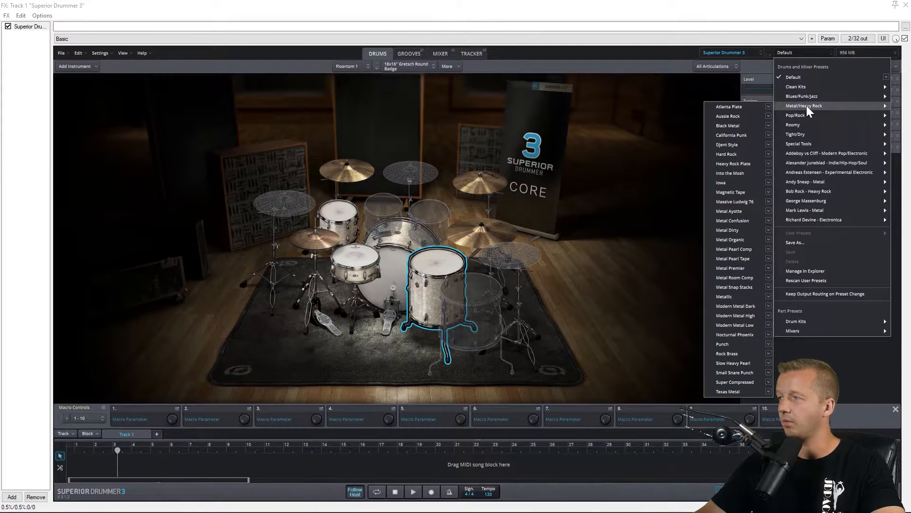
pyautogui.click(733, 240)
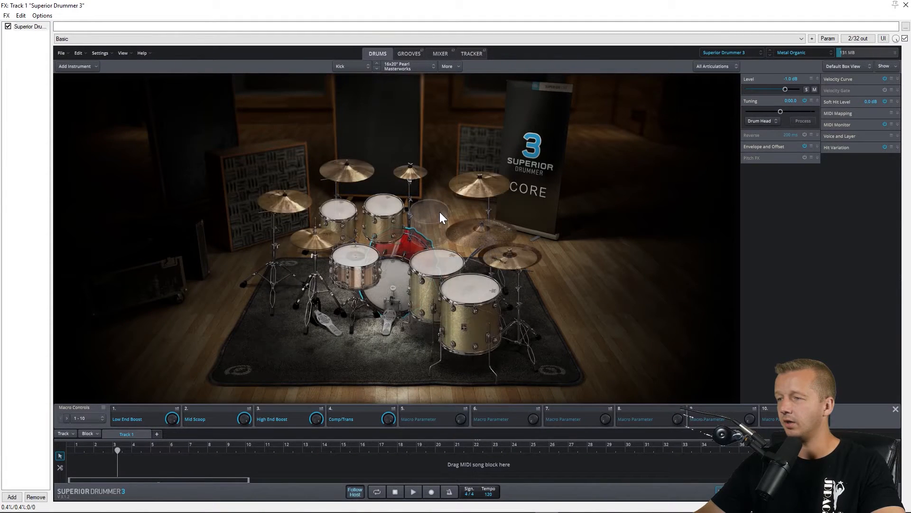
# Audition the Metal Organic kit's snare, kick, rack tom and both floor toms.
pyautogui.click(358, 255)
pyautogui.click(389, 272)
pyautogui.click(361, 254)
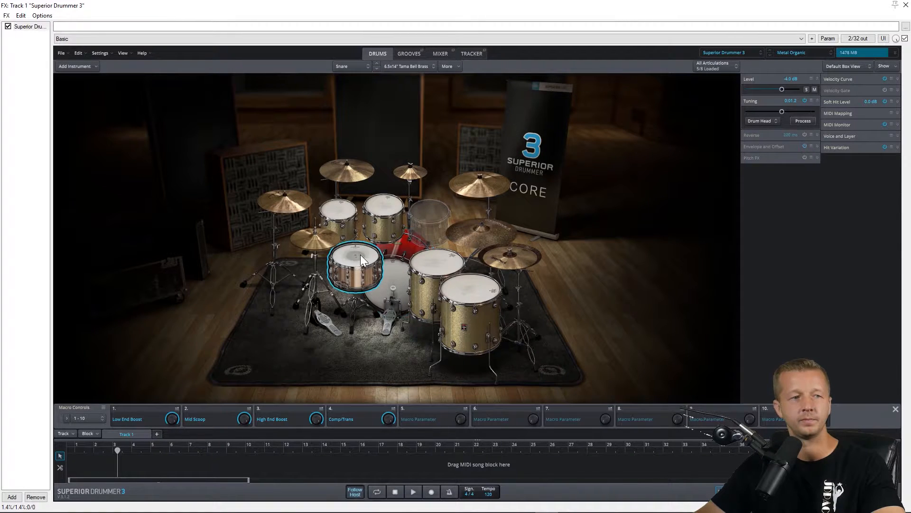
pyautogui.click(387, 212)
pyautogui.click(453, 290)
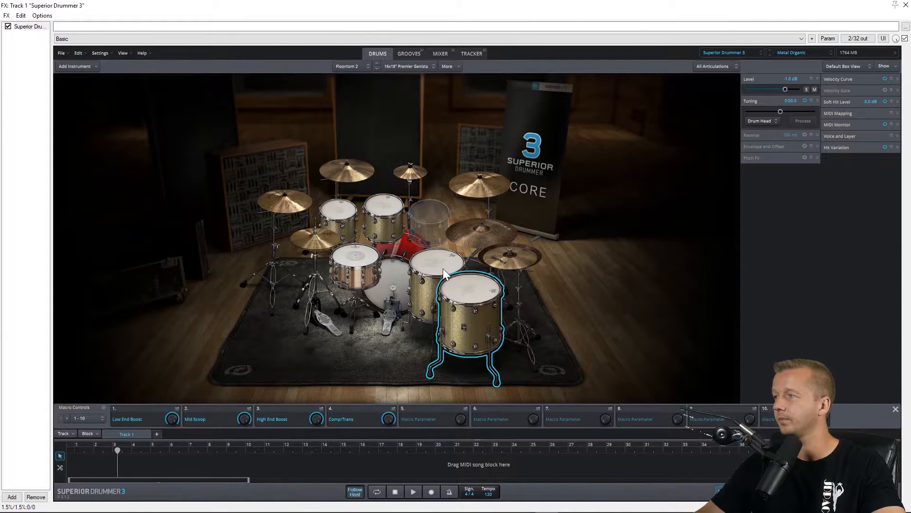
pyautogui.click(443, 269)
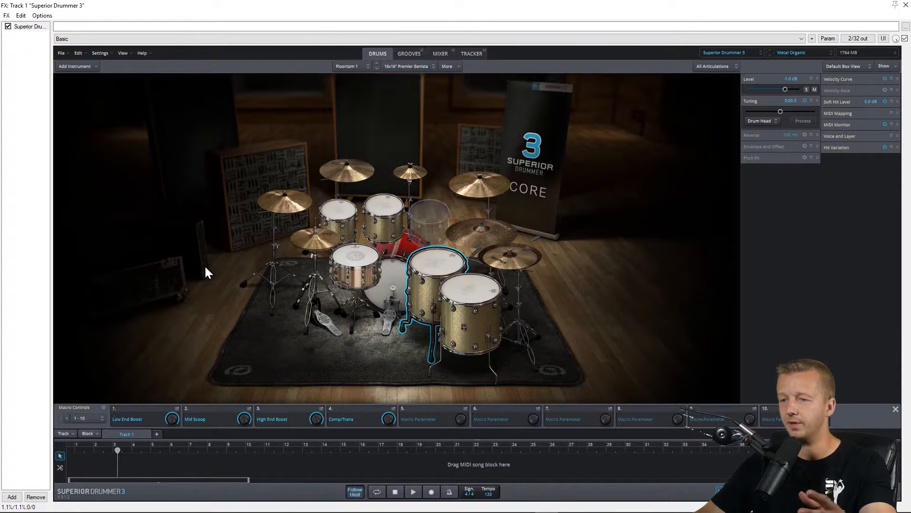
# Preview the Verse 01 groove from the Training to Swing 87 BPM family in the grooves library.
pyautogui.click(404, 56)
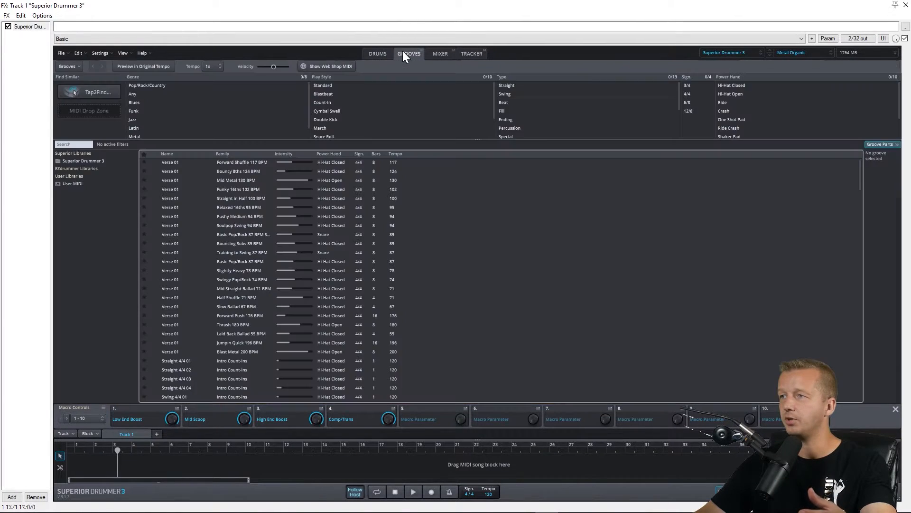
pyautogui.click(209, 226)
pyautogui.click(215, 254)
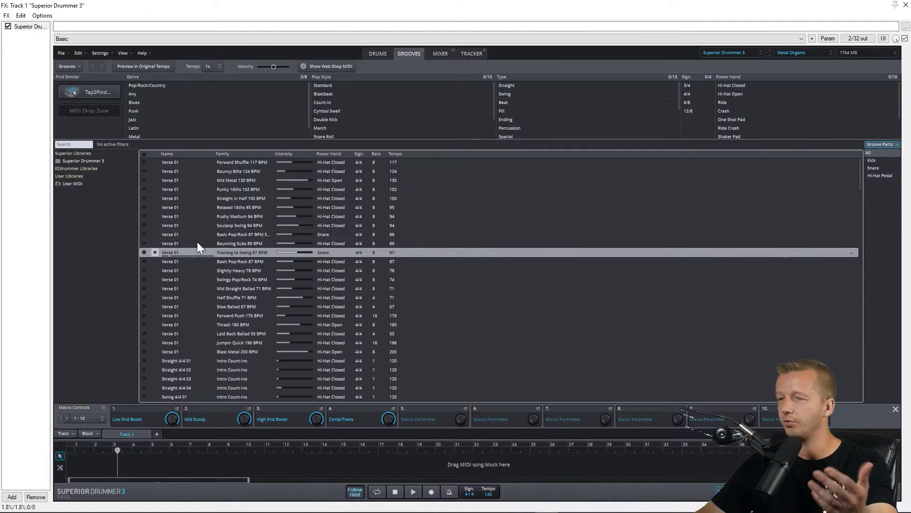
pyautogui.click(154, 251)
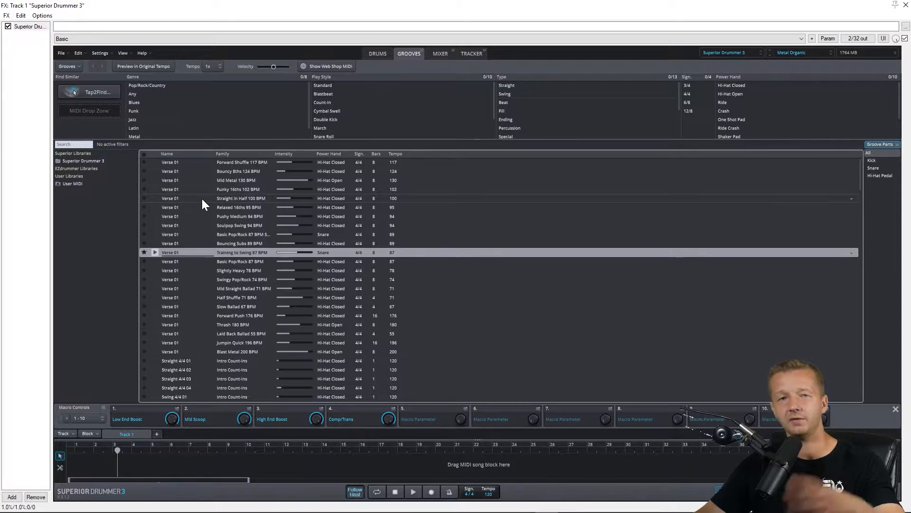
# Set the Tap2Find quantize value to 1/16 and return to the grooves library.
pyautogui.click(89, 94)
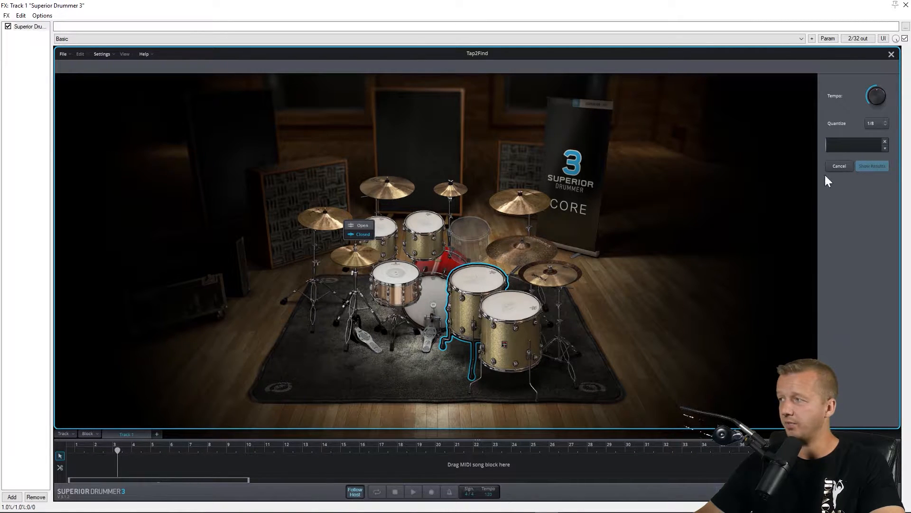
pyautogui.click(878, 124)
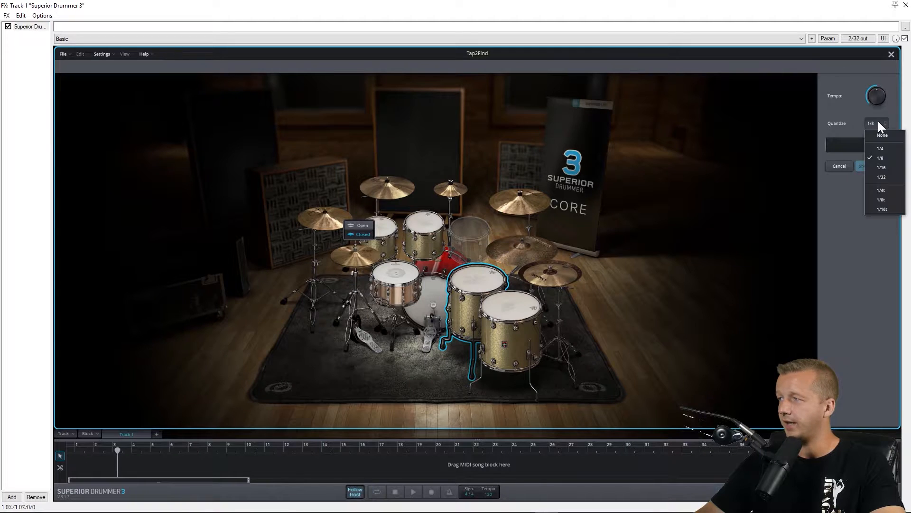
pyautogui.click(884, 167)
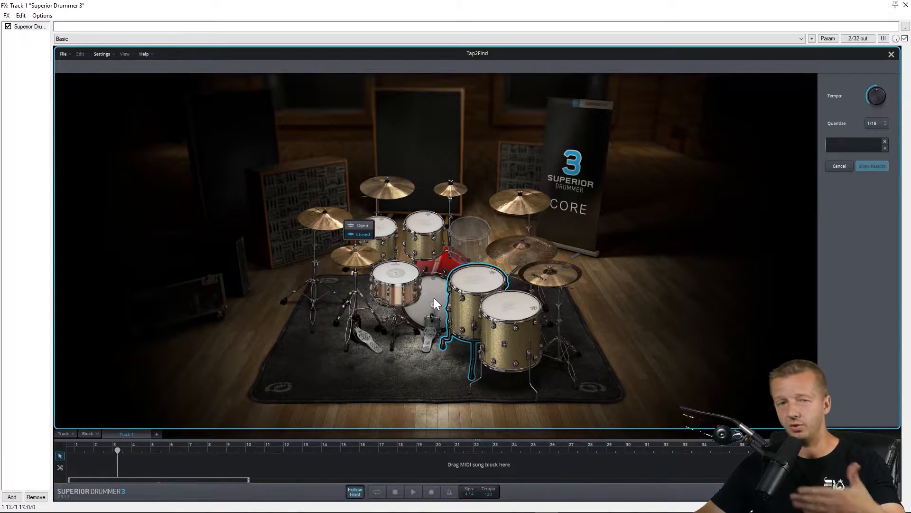
pyautogui.click(892, 54)
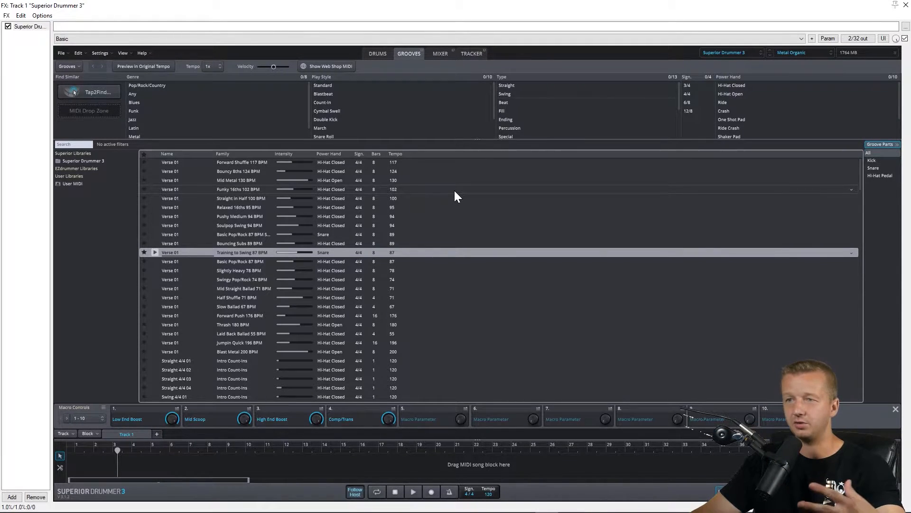
# Record a kick and snare rhythm in Tap2Find and show the matching grooves.
pyautogui.click(107, 92)
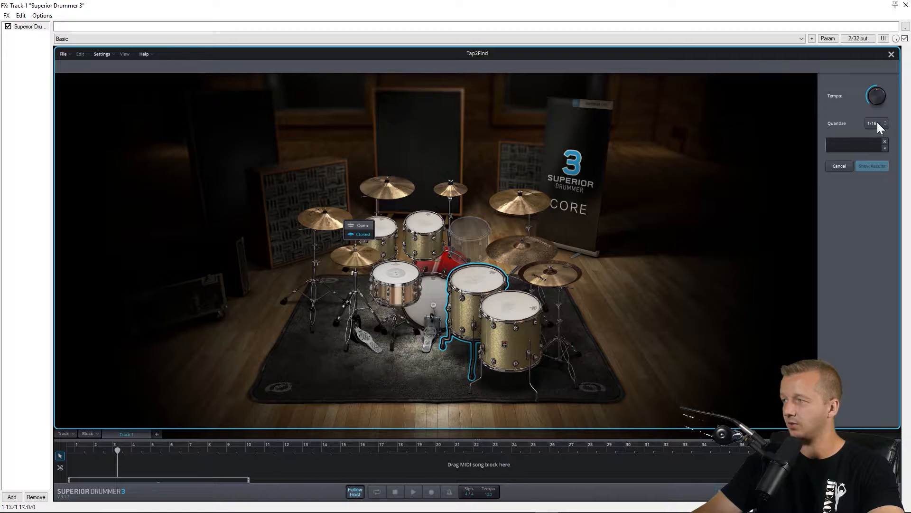
pyautogui.click(433, 292)
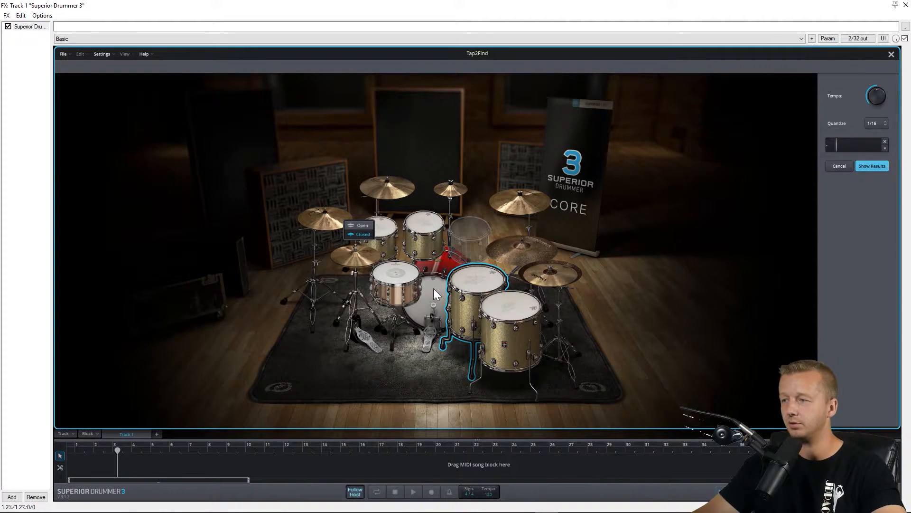
pyautogui.click(394, 277)
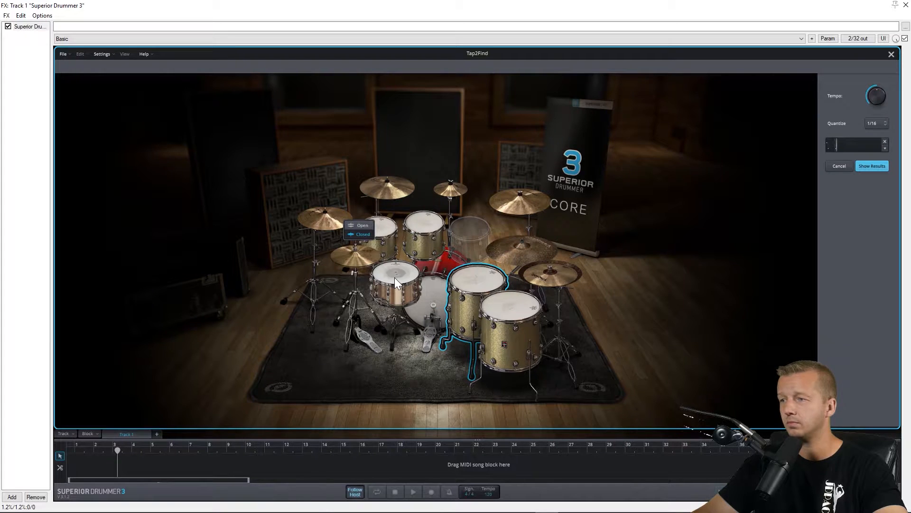
pyautogui.click(394, 277)
pyautogui.click(395, 277)
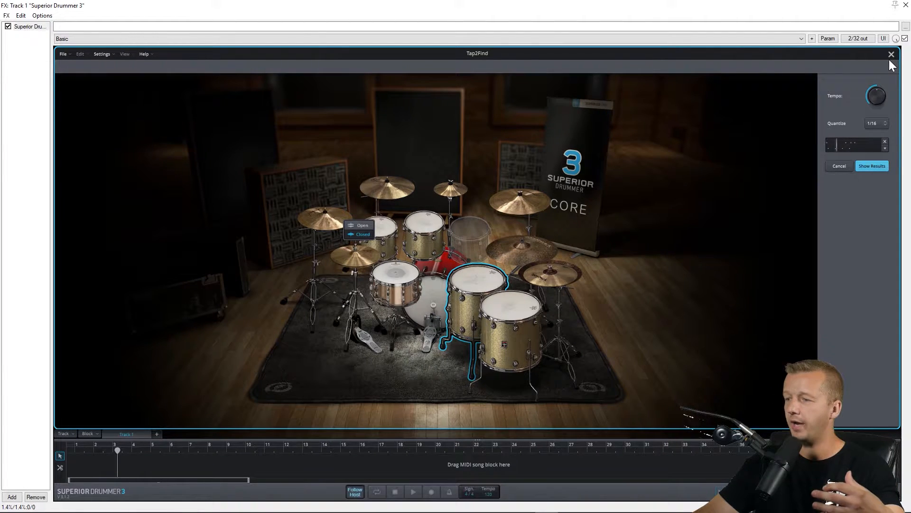
pyautogui.click(877, 167)
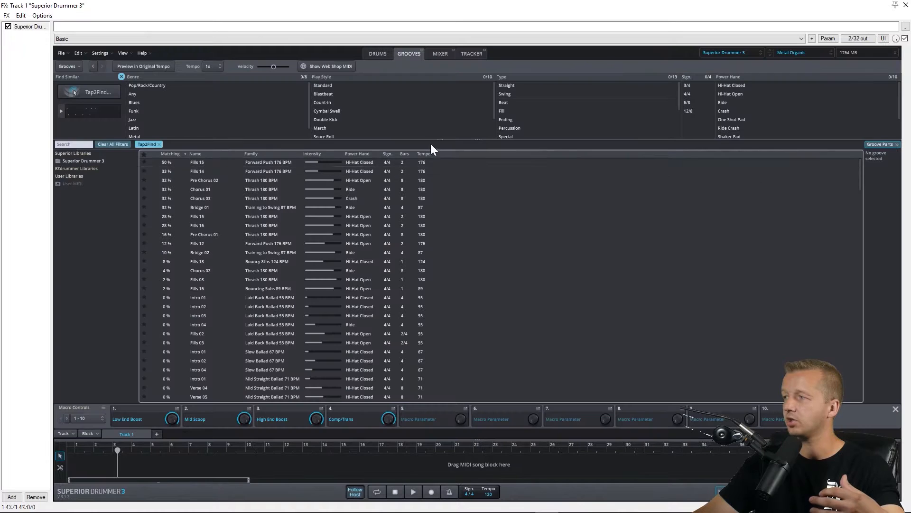
# Select the Fills 15 match and place the tapped rhythm at bar 1 of Track 1.
pyautogui.click(201, 163)
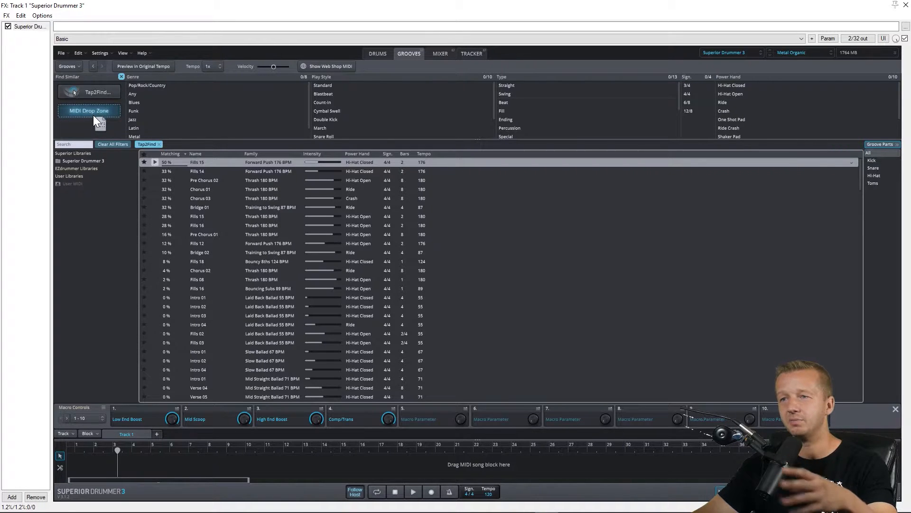
pyautogui.moveTo(95, 116); pyautogui.dragTo(68, 459)
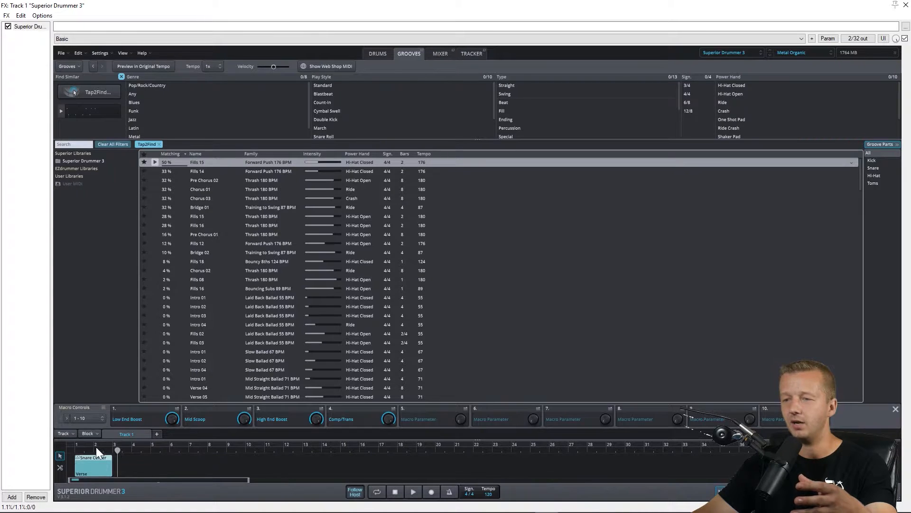
# Open the tapped rhythm's block in the Grid Editor and play it back.
pyautogui.doubleClick(96, 466)
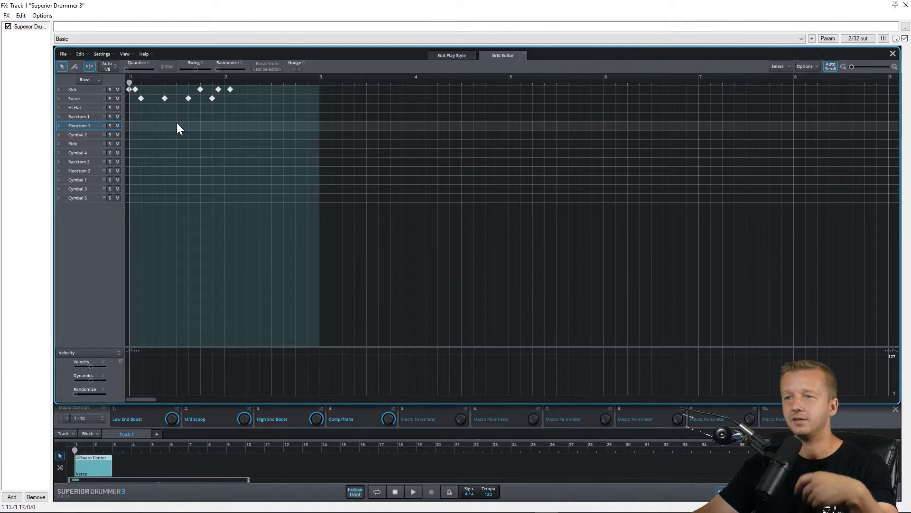
pyautogui.rightClick(104, 468)
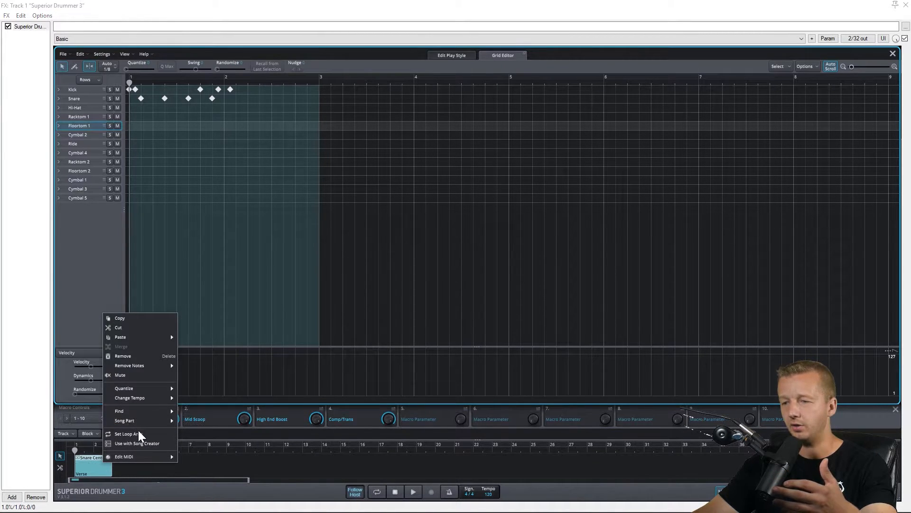
pyautogui.moveTo(139, 457)
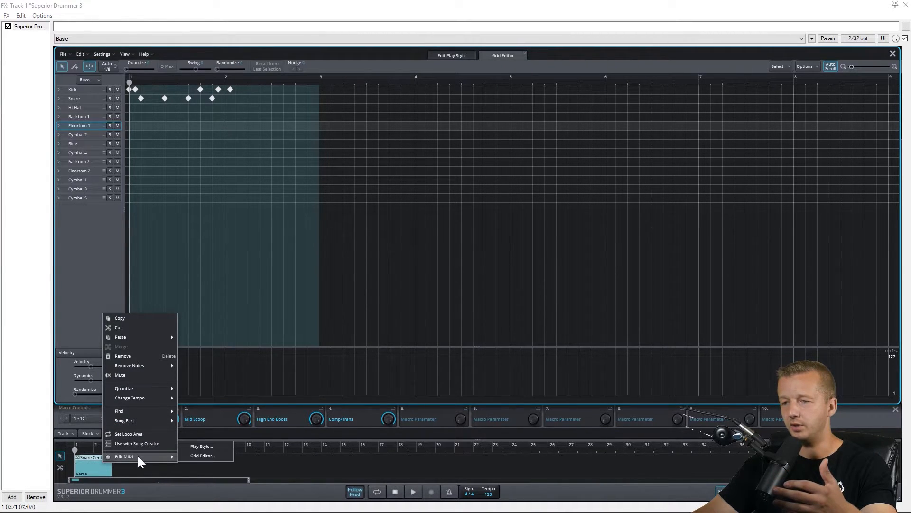
pyautogui.click(198, 457)
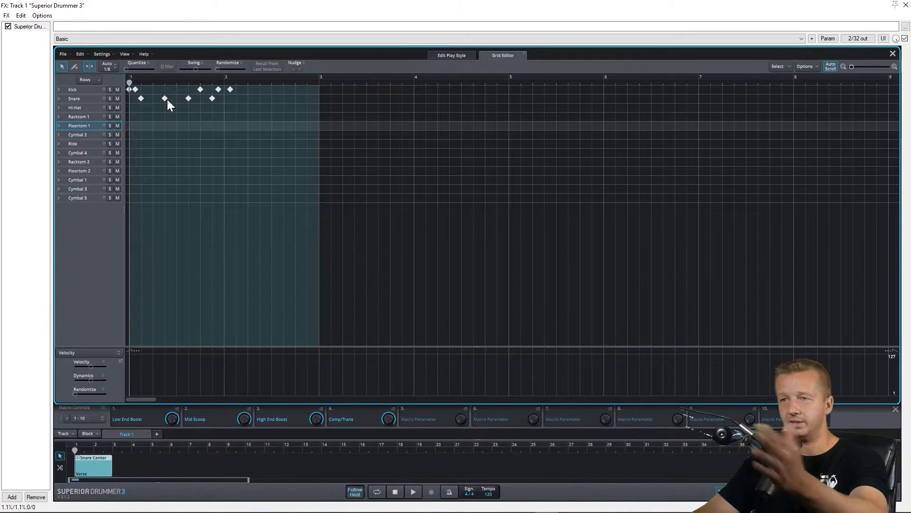
pyautogui.click(414, 492)
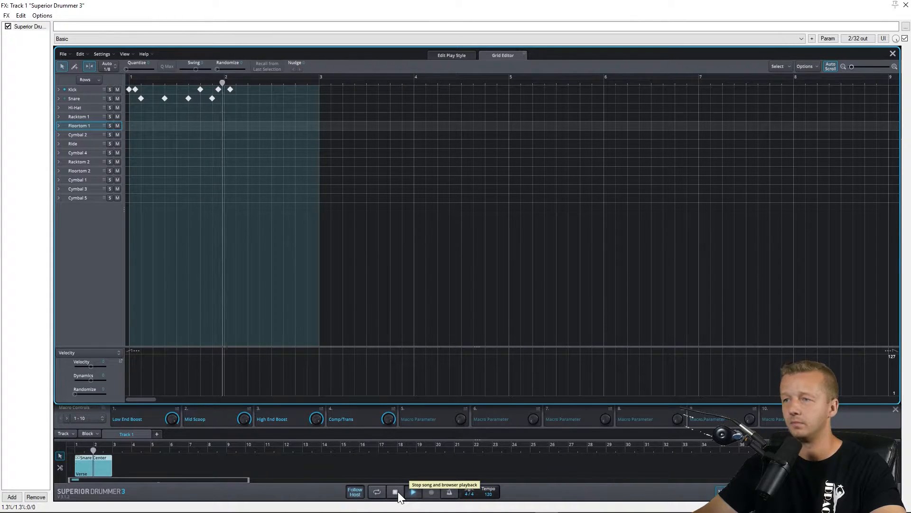
pyautogui.click(397, 491)
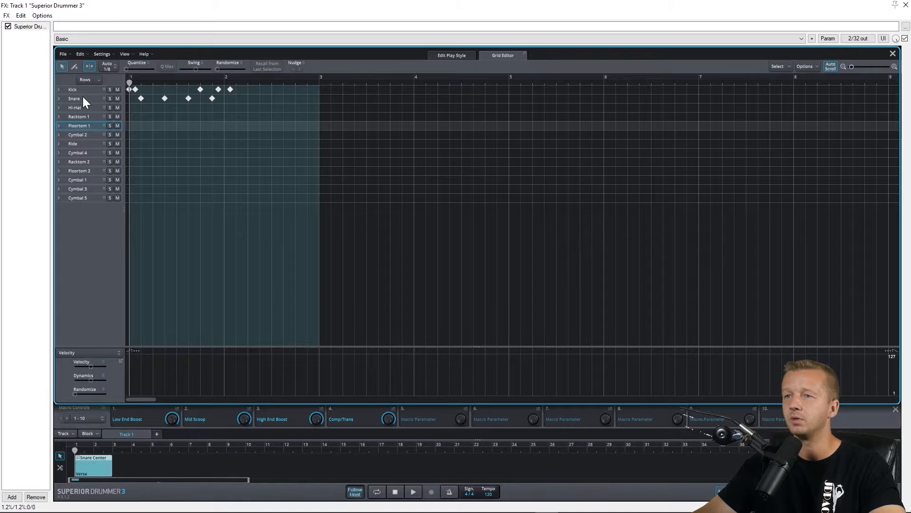
# Draw four more snare notes on the off-beats of bar 2 in the Grid Editor.
pyautogui.click(74, 67)
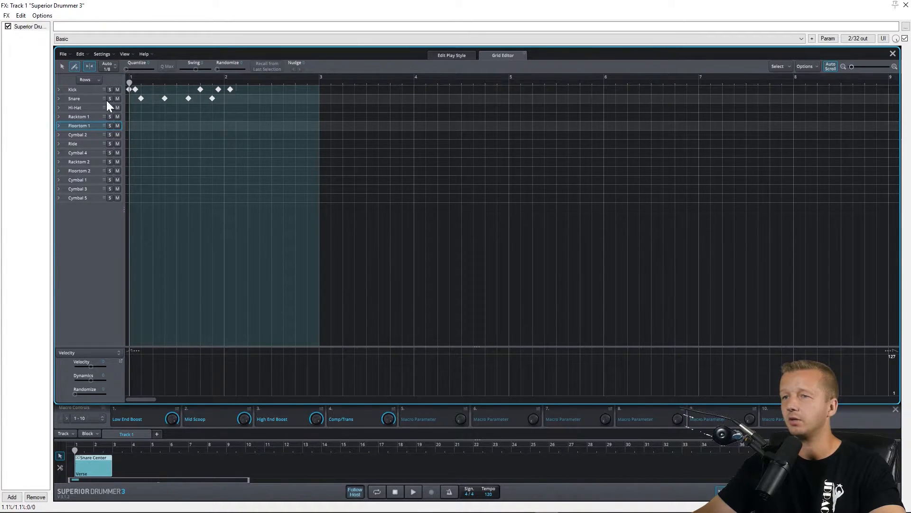
pyautogui.click(240, 100)
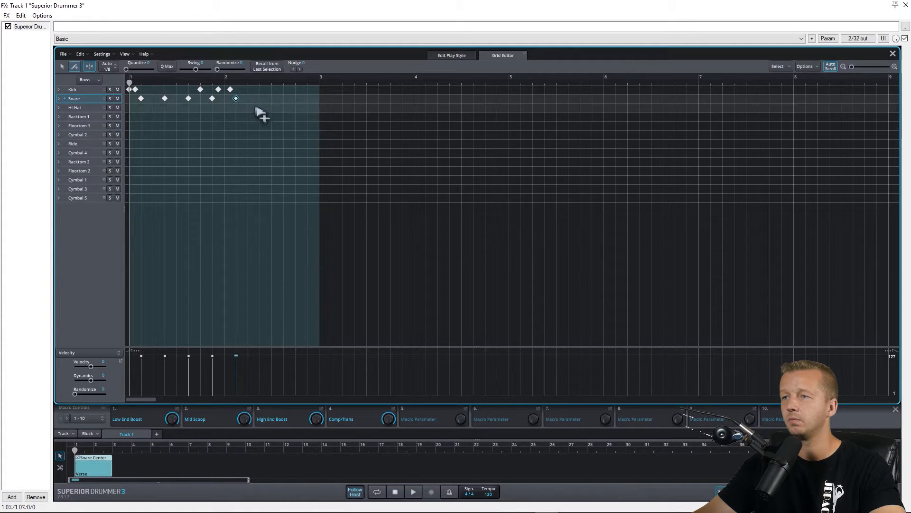
pyautogui.click(250, 99)
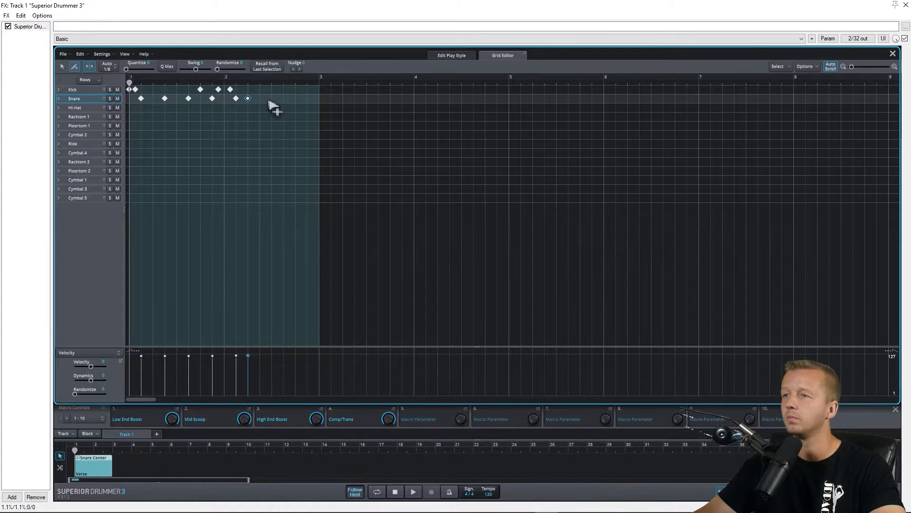
pyautogui.moveTo(252, 100); pyautogui.dragTo(309, 101)
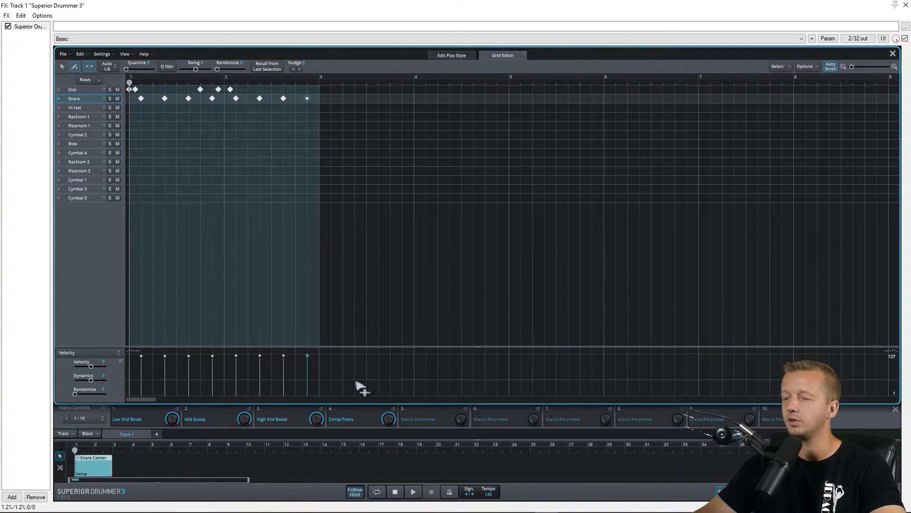
# Set a loop range over bars 1 and 2 and play back the edited groove.
pyautogui.moveTo(320, 75); pyautogui.dragTo(129, 74)
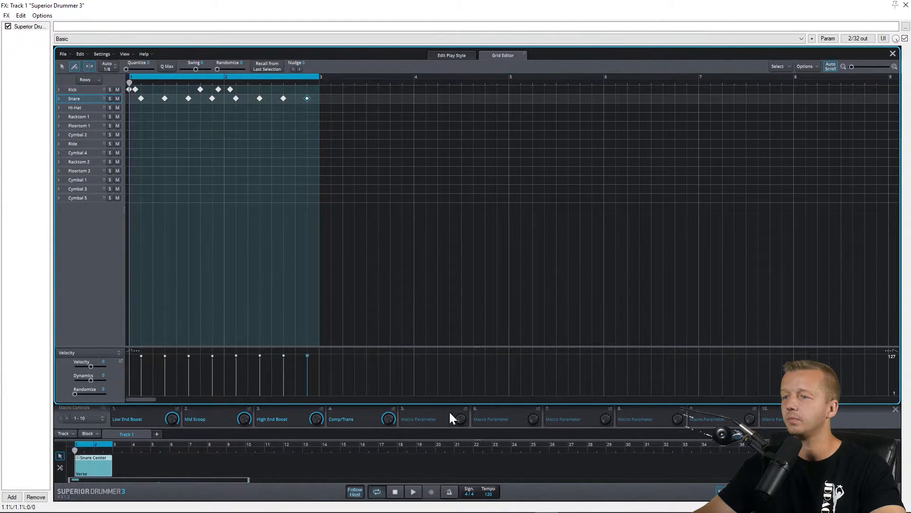
pyautogui.click(414, 492)
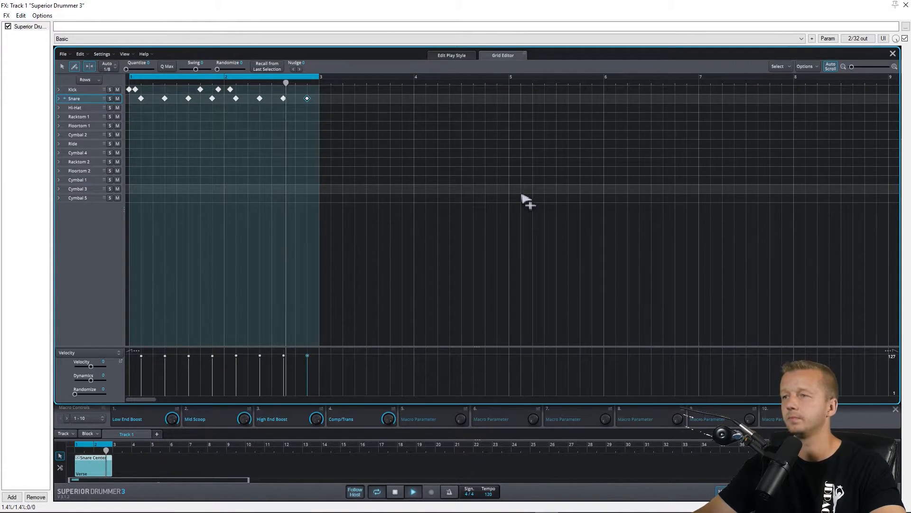
pyautogui.click(395, 492)
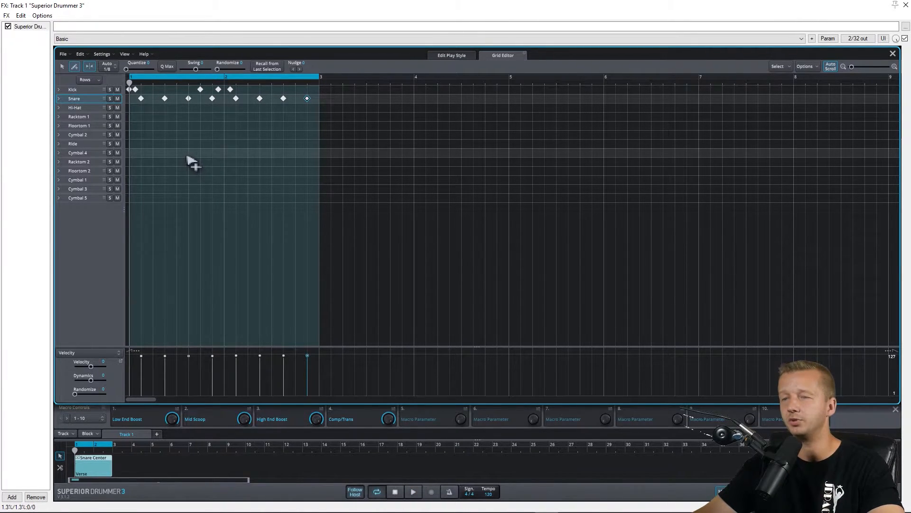
# Expand the Hi-Hat row in the Grid Editor and audition its articulations from Tight Edge through Open Edge 4.
pyautogui.click(58, 107)
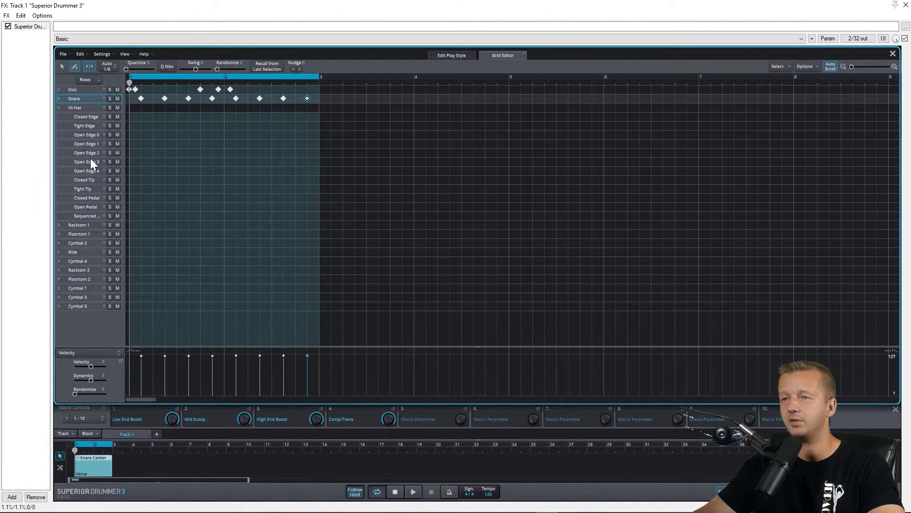
pyautogui.click(84, 124)
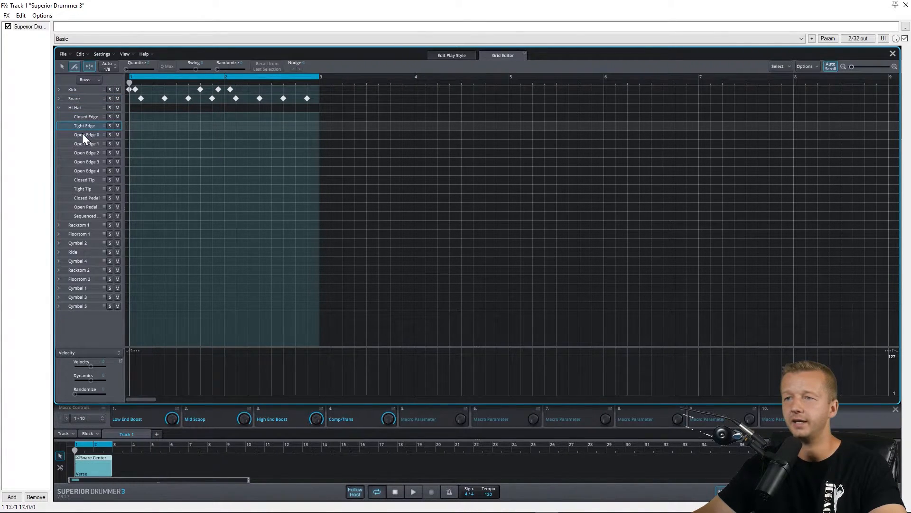
pyautogui.click(82, 134)
pyautogui.click(86, 140)
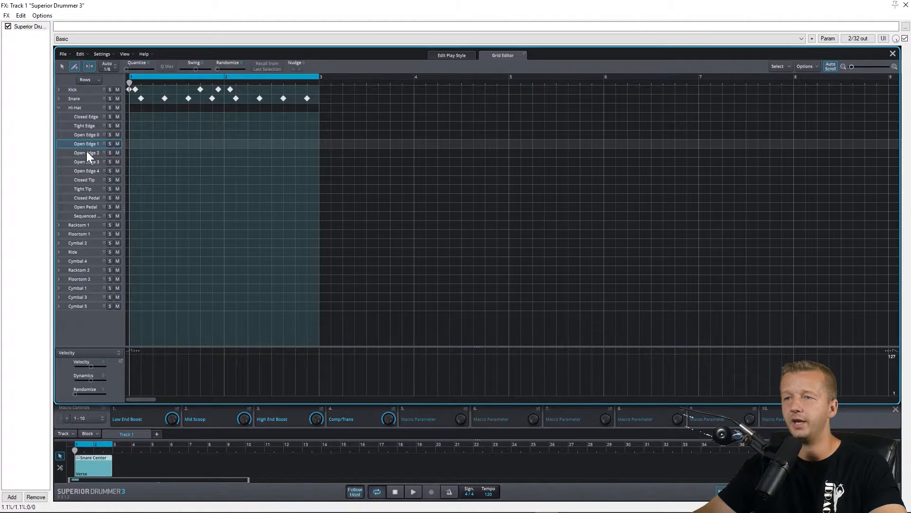
pyautogui.click(86, 151)
pyautogui.click(86, 162)
pyautogui.click(87, 170)
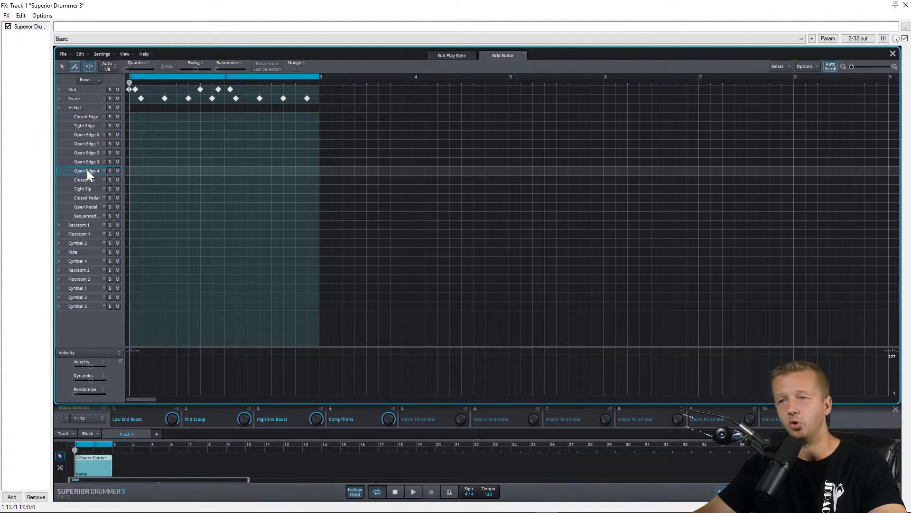
pyautogui.click(86, 163)
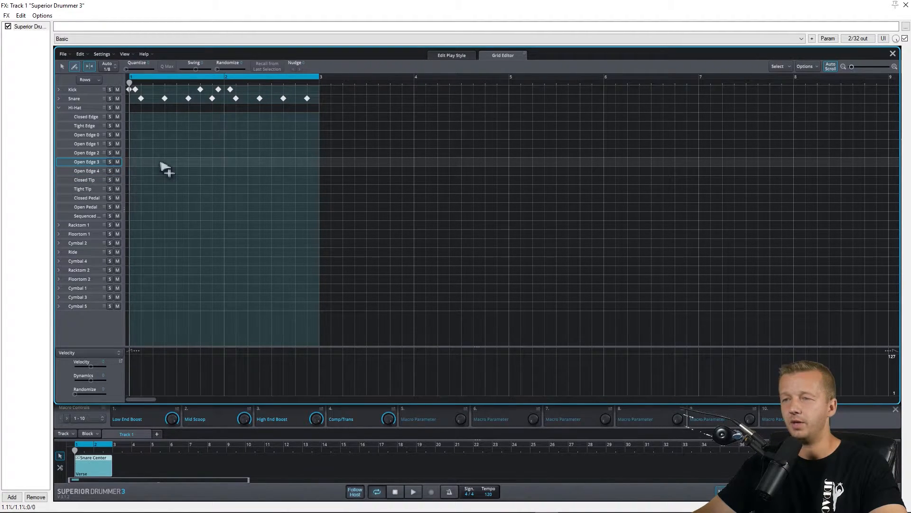
# Draw eight Open Edge 4 hi-hat notes across bars 1 and 2, one aligned with each snare note.
pyautogui.click(87, 172)
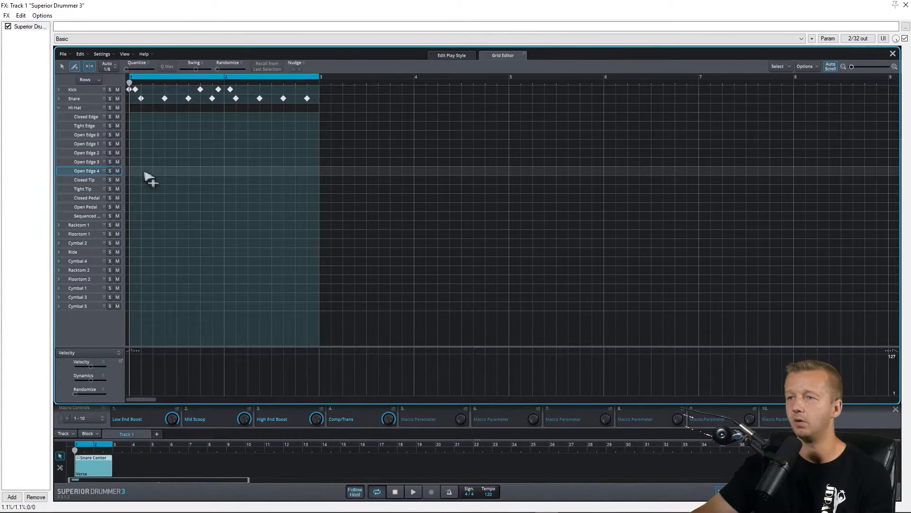
pyautogui.click(144, 171)
pyautogui.click(166, 172)
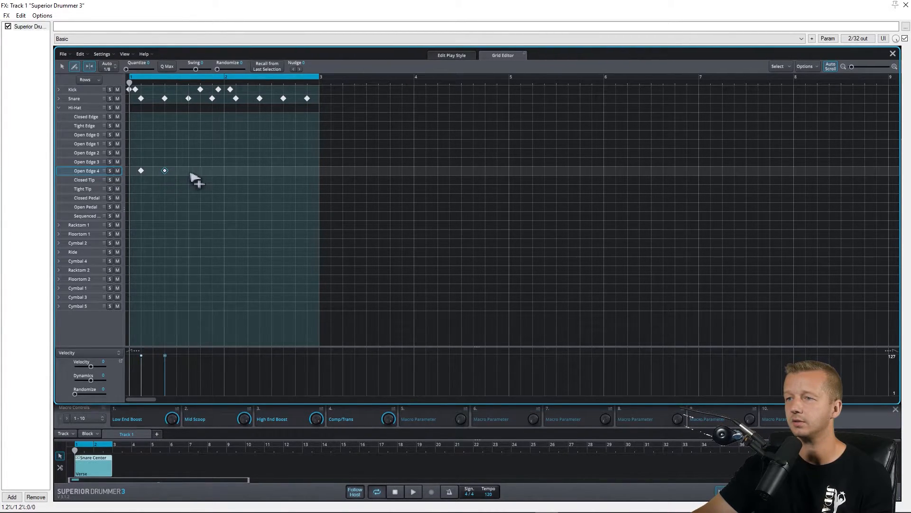
pyautogui.click(190, 171)
pyautogui.click(212, 171)
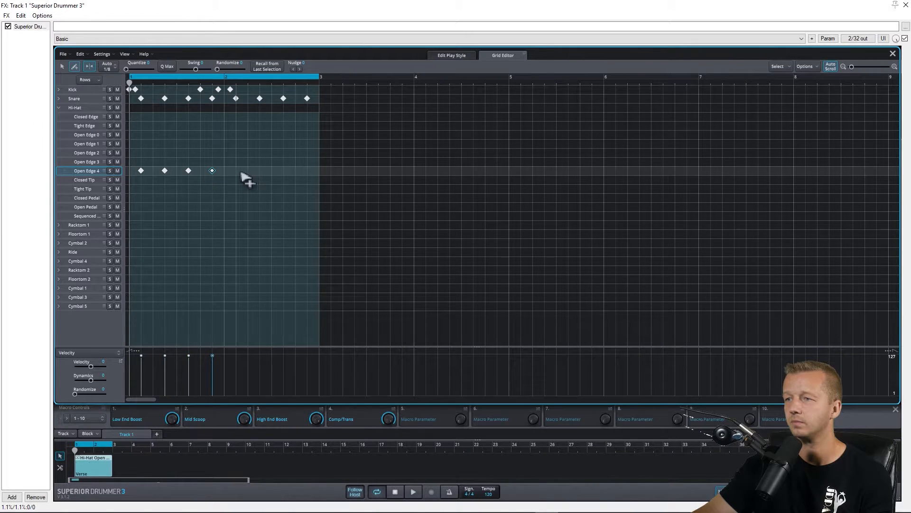
pyautogui.click(236, 172)
pyautogui.click(260, 172)
pyautogui.click(283, 171)
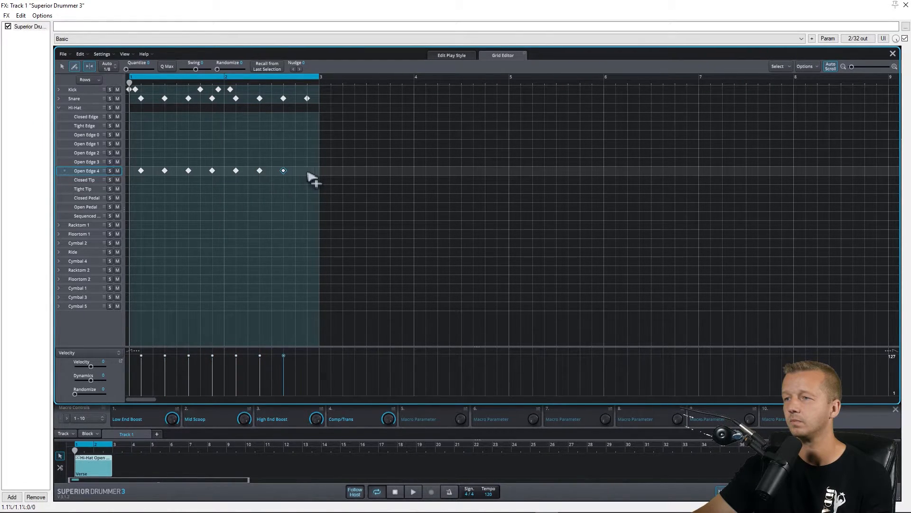
pyautogui.click(307, 171)
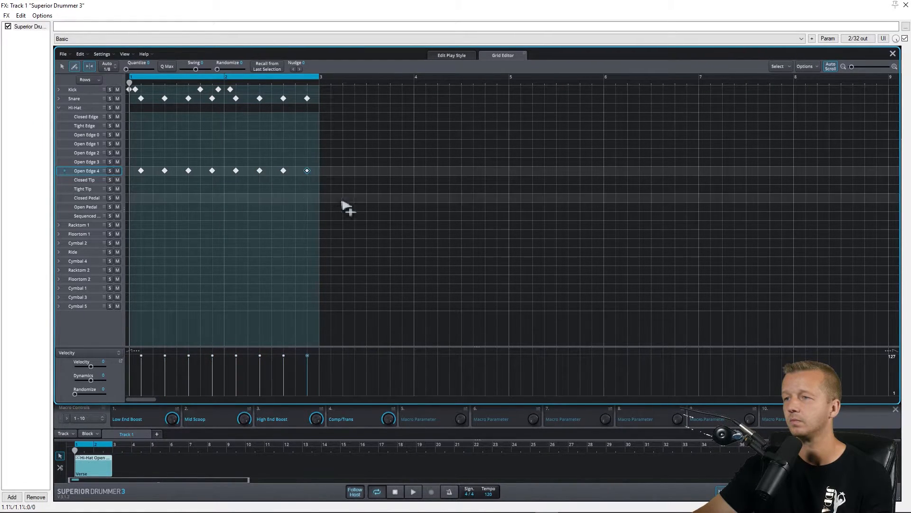
# Play back the looped groove with the Open Edge 4 hi-hat hits, and stop it.
pyautogui.click(416, 489)
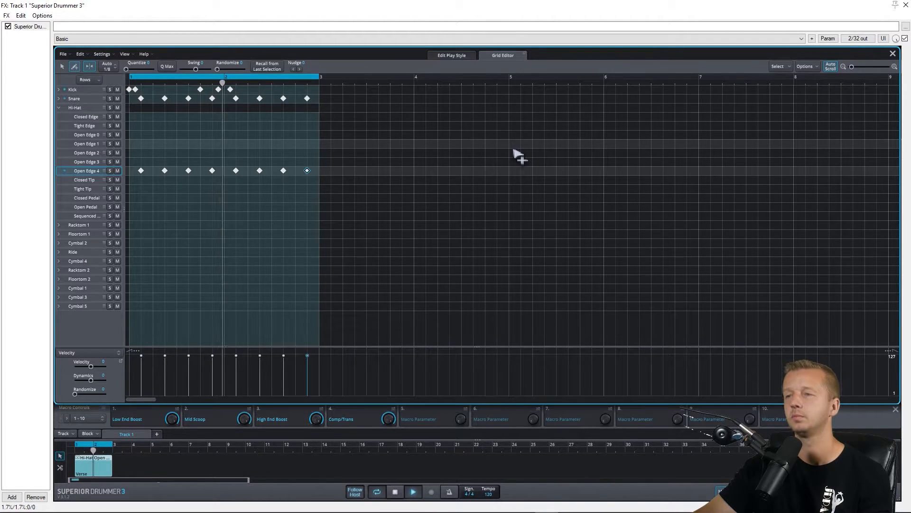
pyautogui.click(395, 492)
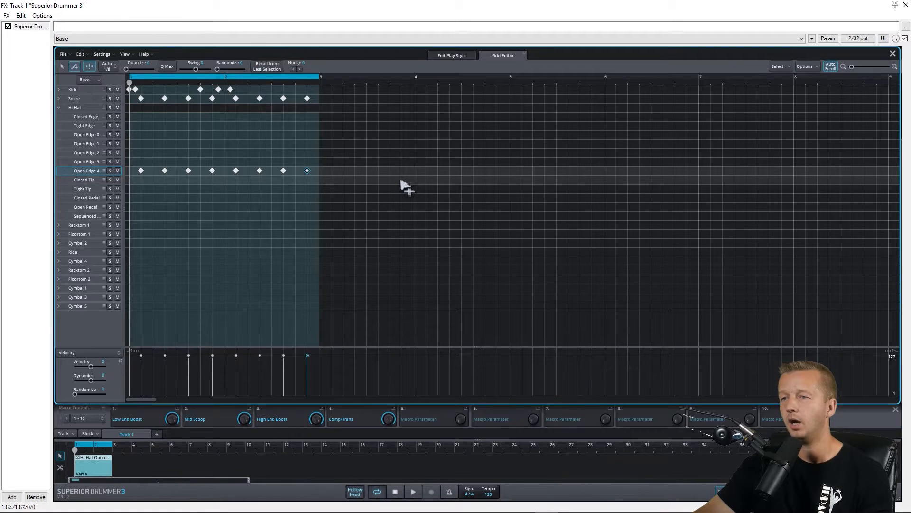
pyautogui.click(164, 170)
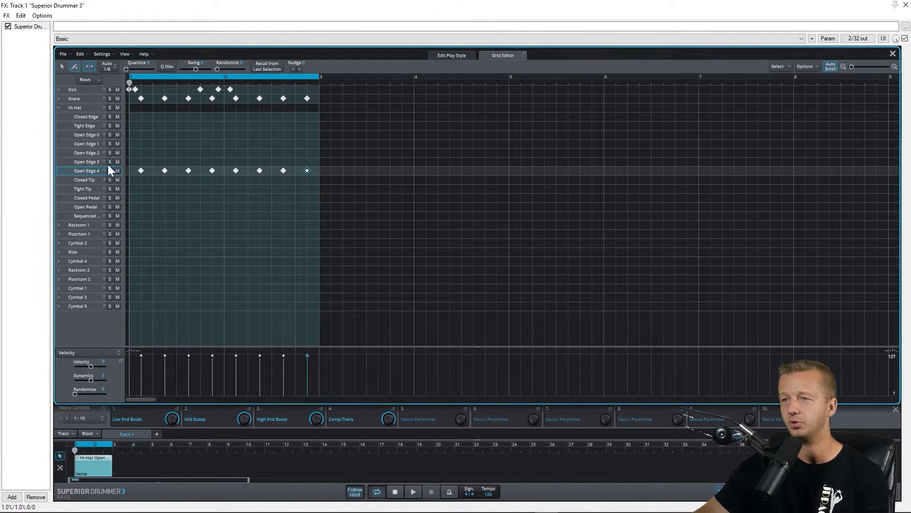
# Draw seven Open Edge 3 hi-hat notes midway between the Open Edge 4 notes and play back the groove.
pyautogui.click(91, 161)
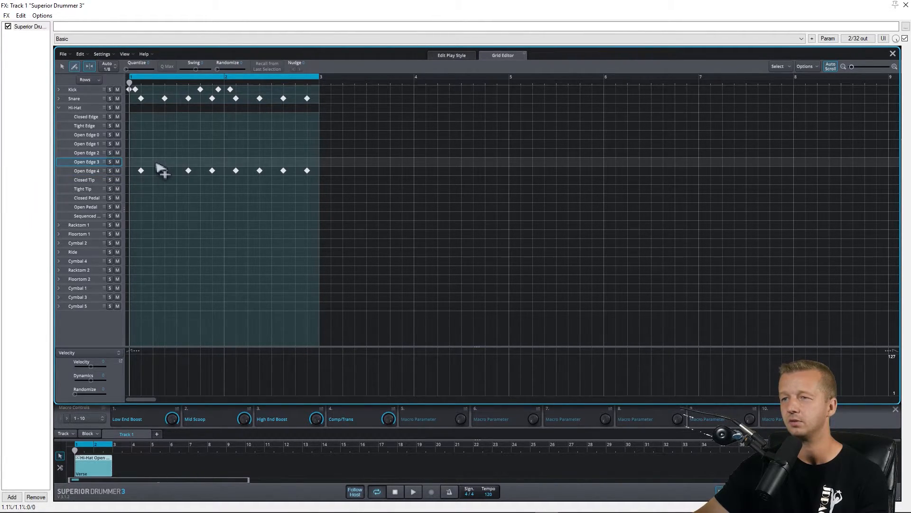
pyautogui.click(177, 162)
pyautogui.click(200, 161)
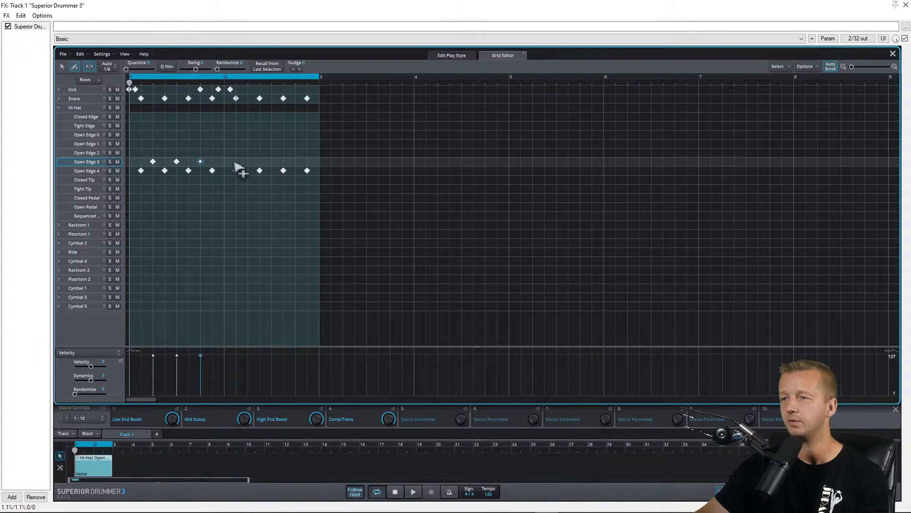
pyautogui.click(226, 163)
pyautogui.click(251, 164)
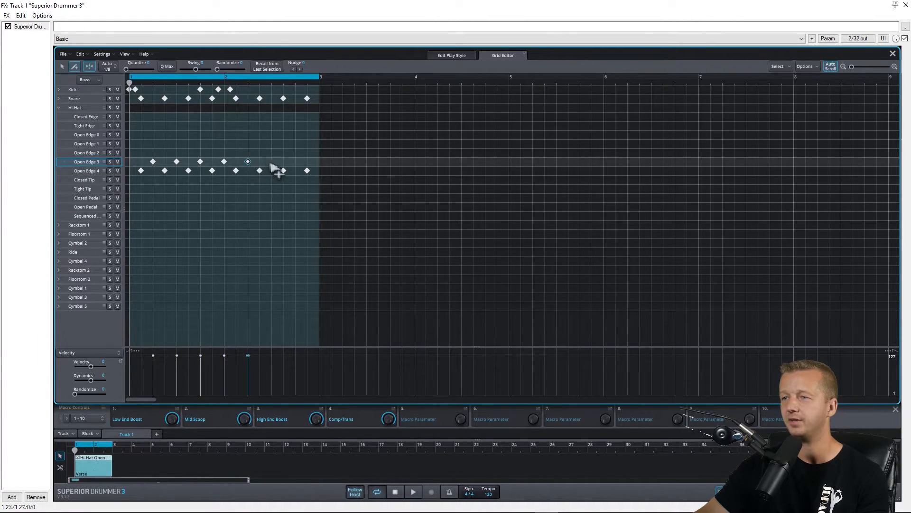
pyautogui.click(272, 162)
pyautogui.click(296, 162)
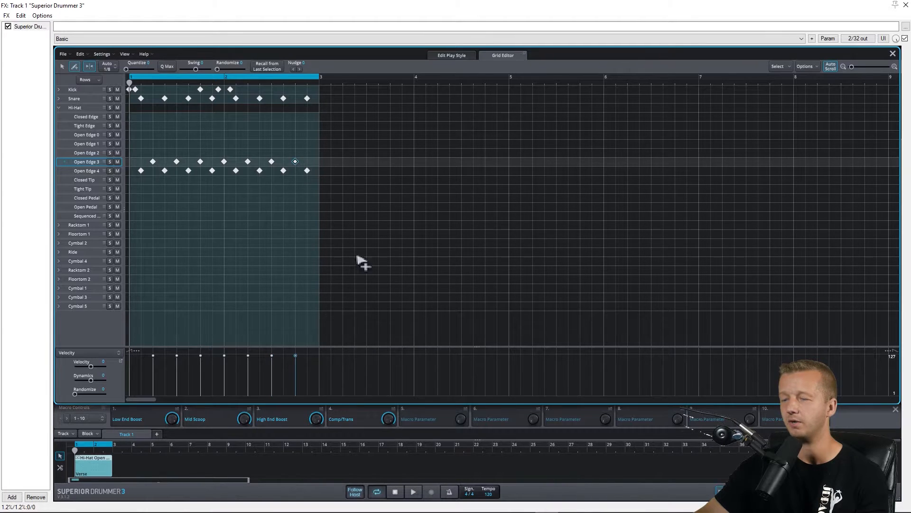
pyautogui.click(411, 492)
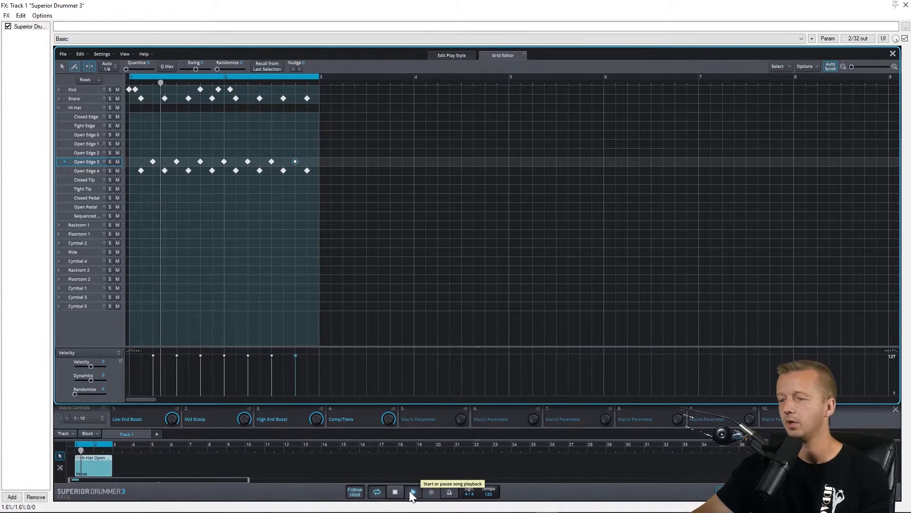
pyautogui.click(396, 492)
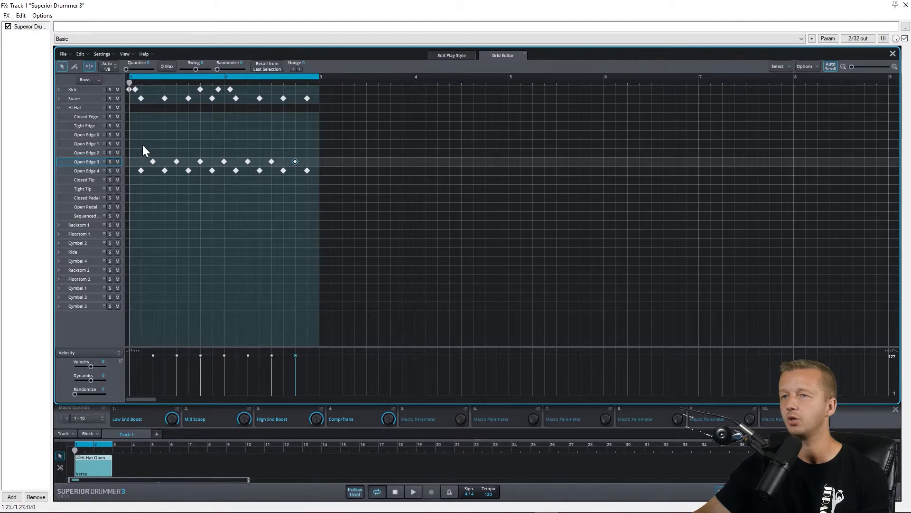
# Lower the velocity of all seven Open Edge 3 notes by 27 and play back the groove.
pyautogui.moveTo(143, 146); pyautogui.dragTo(334, 160)
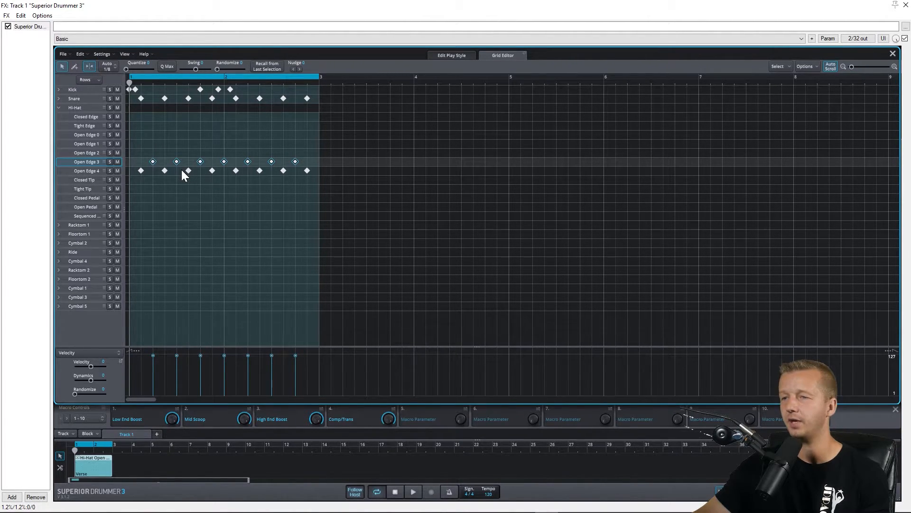
pyautogui.moveTo(89, 365); pyautogui.dragTo(87, 365)
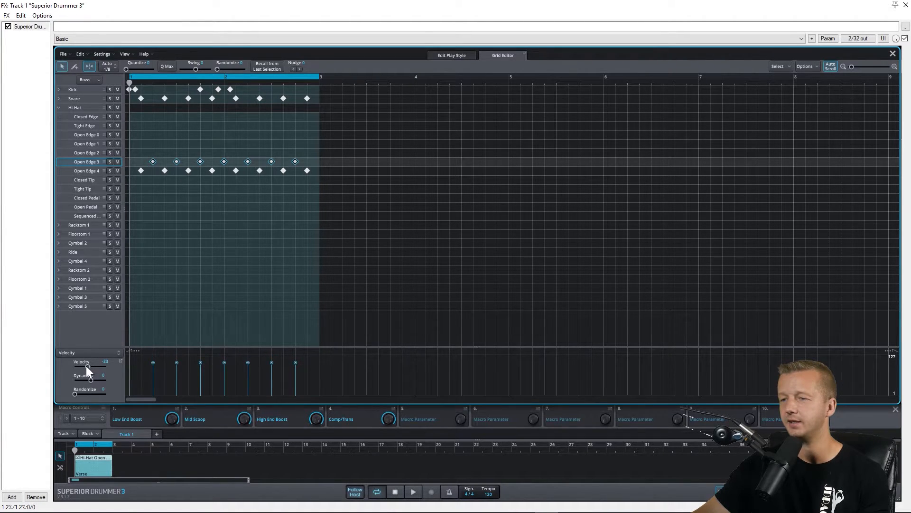
pyautogui.click(412, 490)
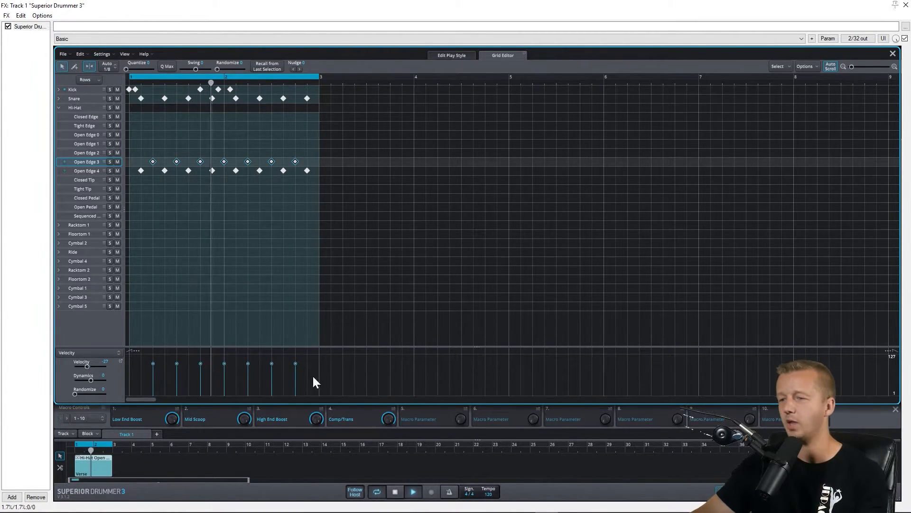
pyautogui.click(395, 491)
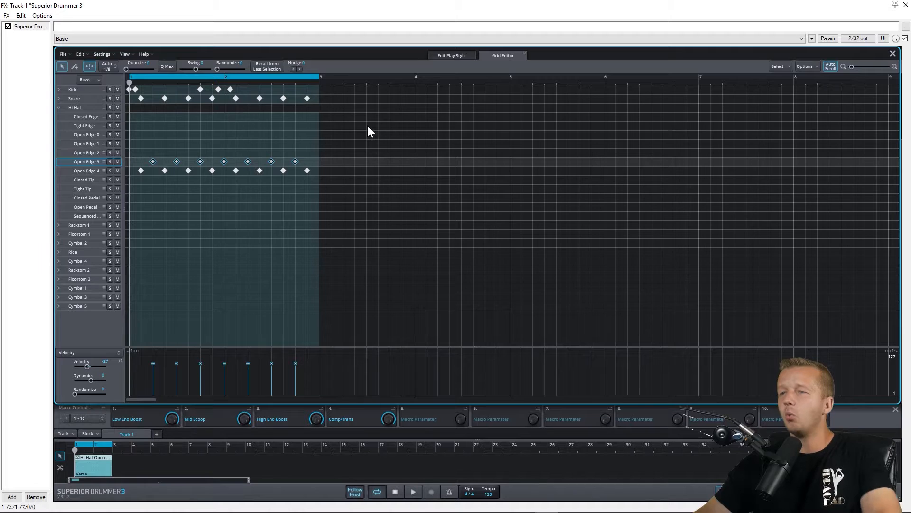
# With looping turned off, copy all kick, snare and hi-hat notes of bars 1 and 2 and paste them at bar 3.
pyautogui.moveTo(325, 82); pyautogui.dragTo(139, 79)
pyautogui.moveTo(354, 205); pyautogui.dragTo(131, 93)
pyautogui.rightClick(306, 98)
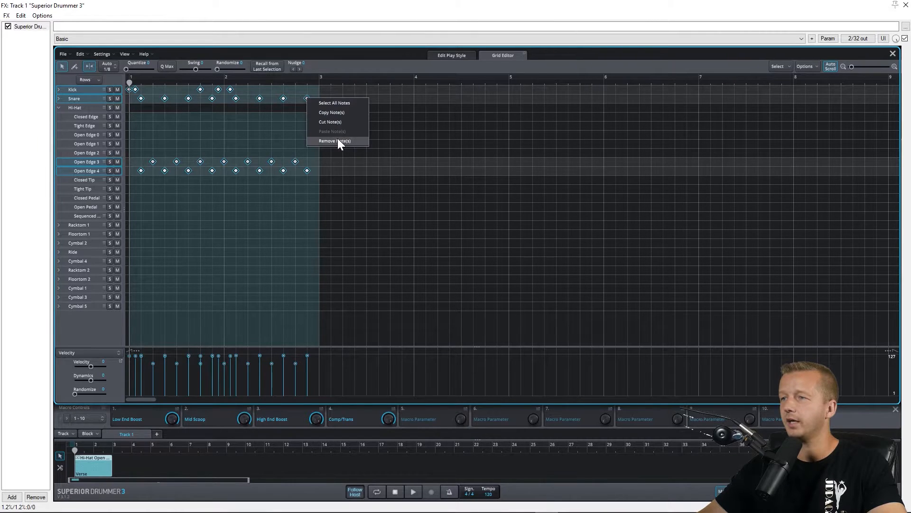
pyautogui.click(331, 114)
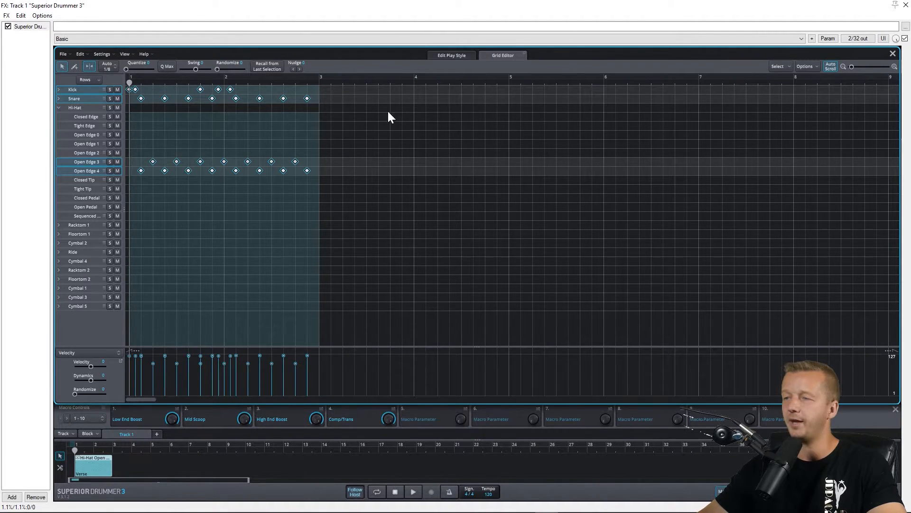
pyautogui.click(319, 81)
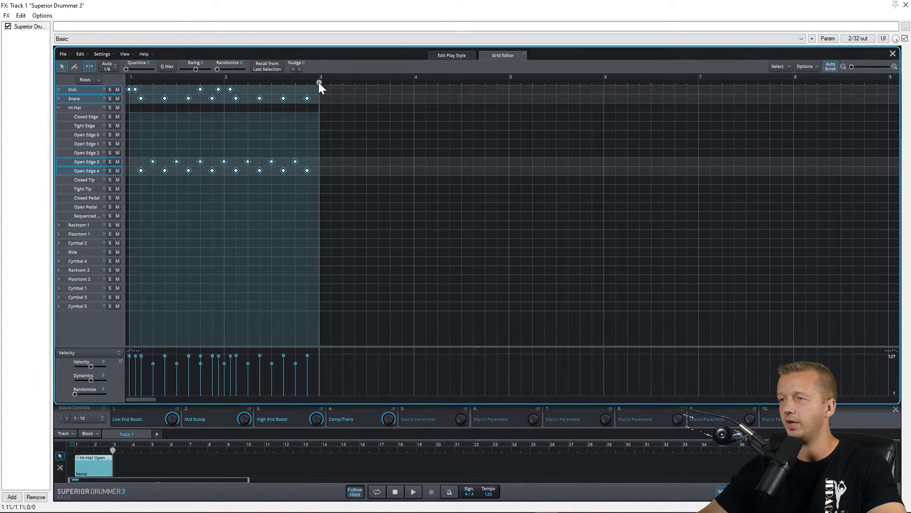
pyautogui.rightClick(321, 91)
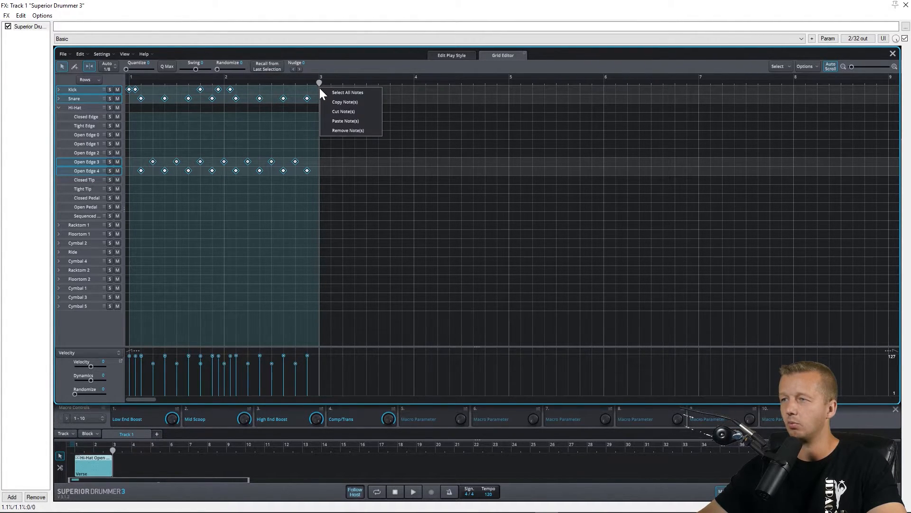
pyautogui.click(337, 120)
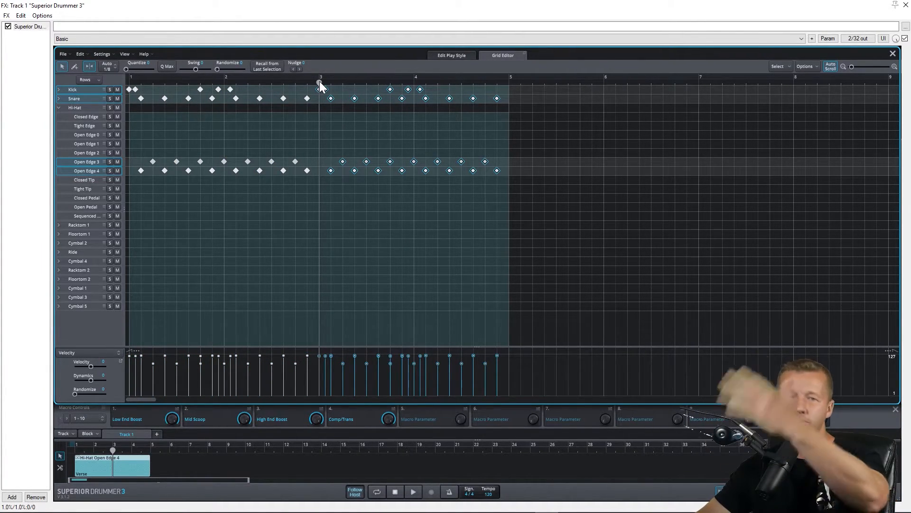
# Remove all snare and hi-hat notes from beat 2 to the end of bar 4, with the playhead at beat 2.
pyautogui.moveTo(320, 81); pyautogui.dragTo(437, 85)
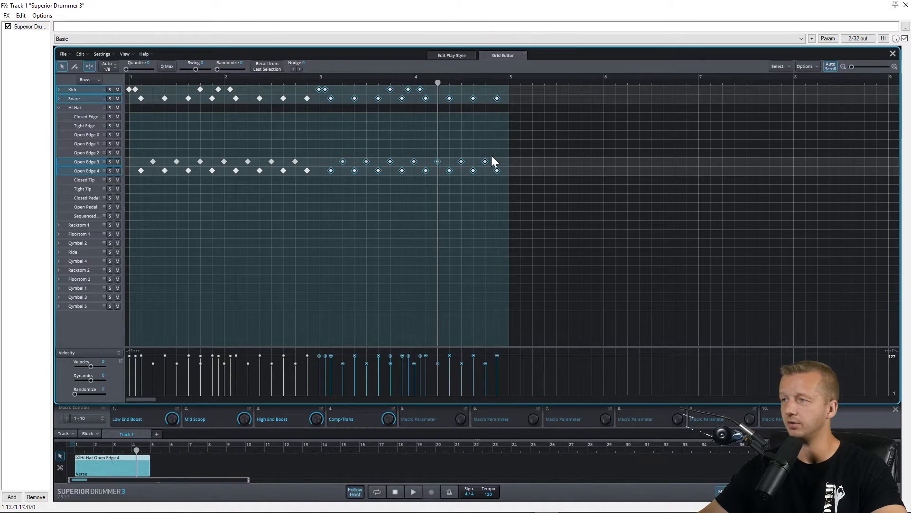
pyautogui.click(516, 107)
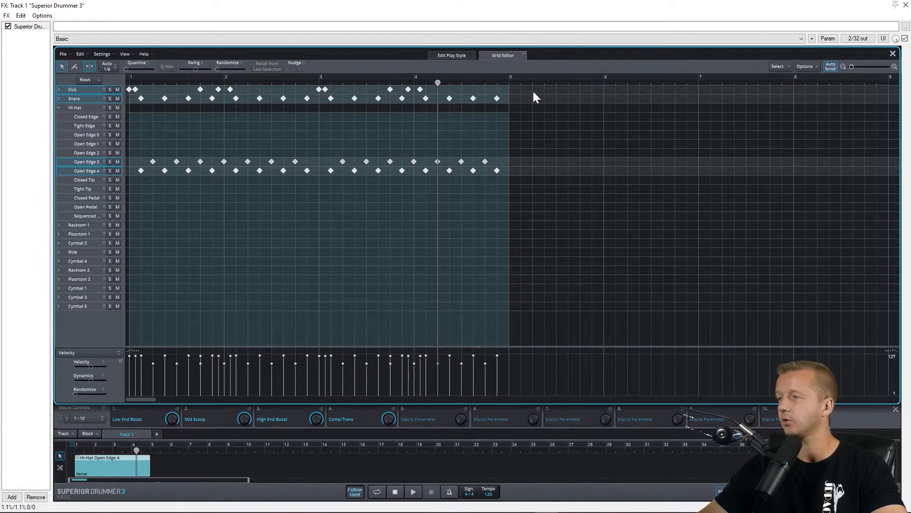
pyautogui.moveTo(477, 142); pyautogui.dragTo(436, 192)
pyautogui.rightClick(484, 161)
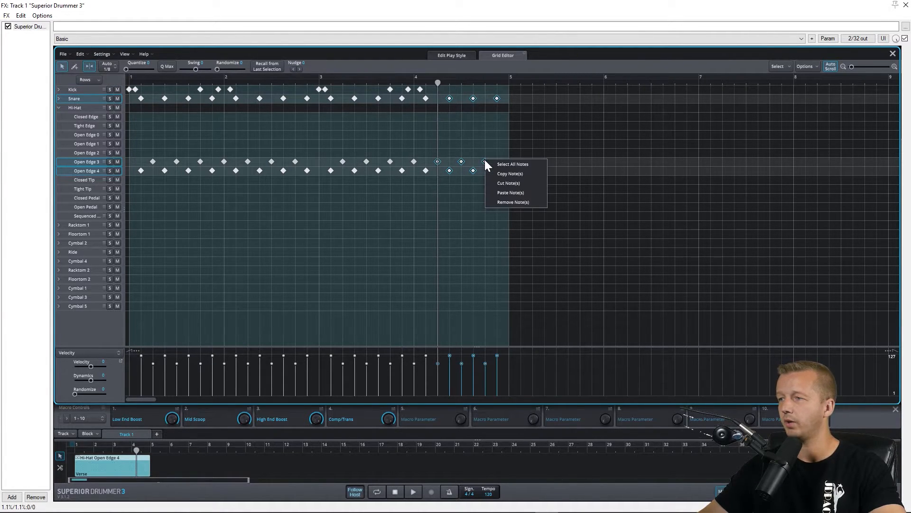
pyautogui.click(503, 200)
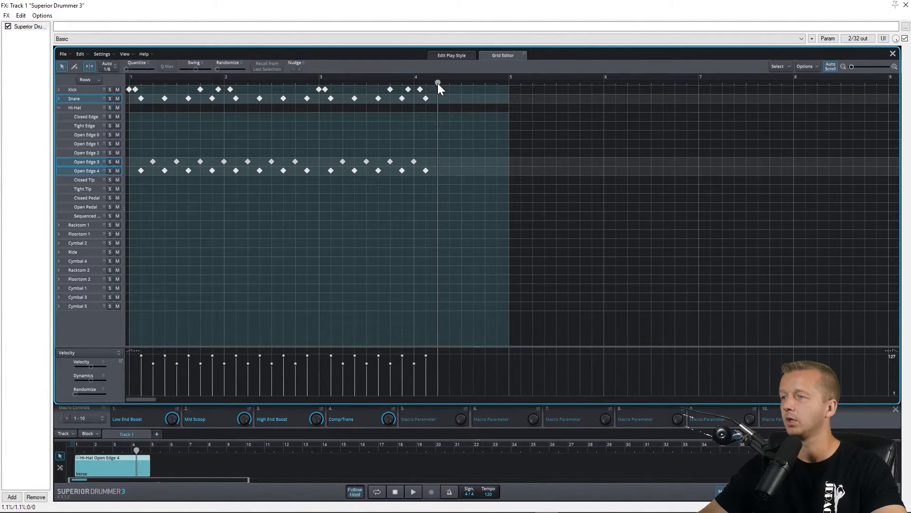
# Play back the shortened groove from bar 3 through the emptied end of bar 4, and stop it.
pyautogui.moveTo(437, 83); pyautogui.dragTo(319, 82)
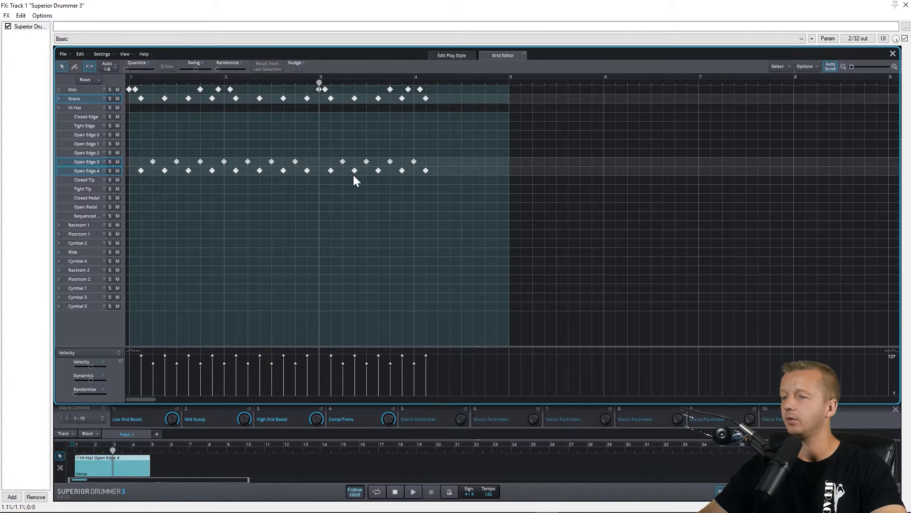
pyautogui.click(412, 492)
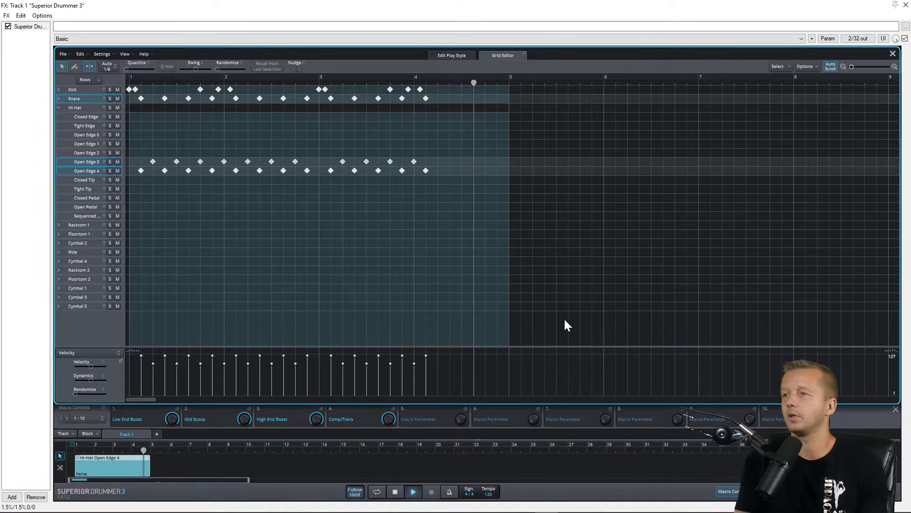
pyautogui.click(395, 492)
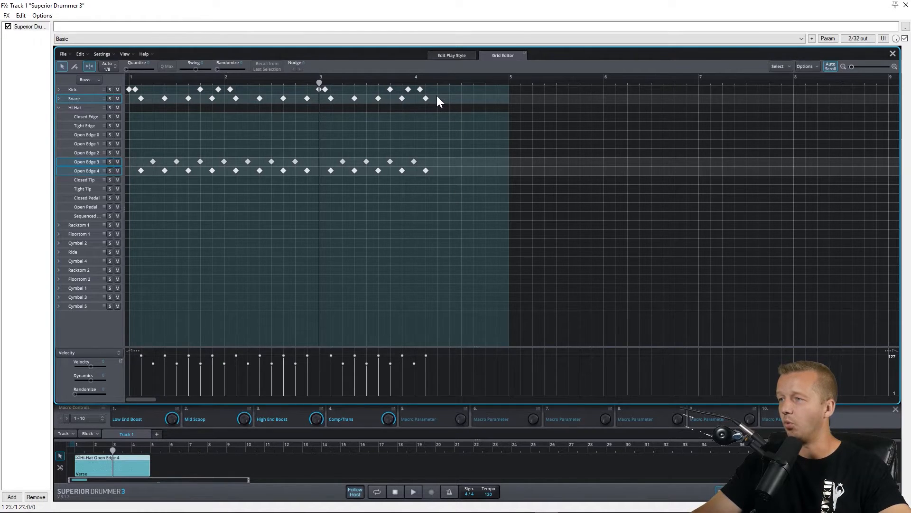
# Draw a snare hit on beat 2 of bar 4 and, with the grid at 1/32, a second one a 1/32 note after it.
pyautogui.click(71, 66)
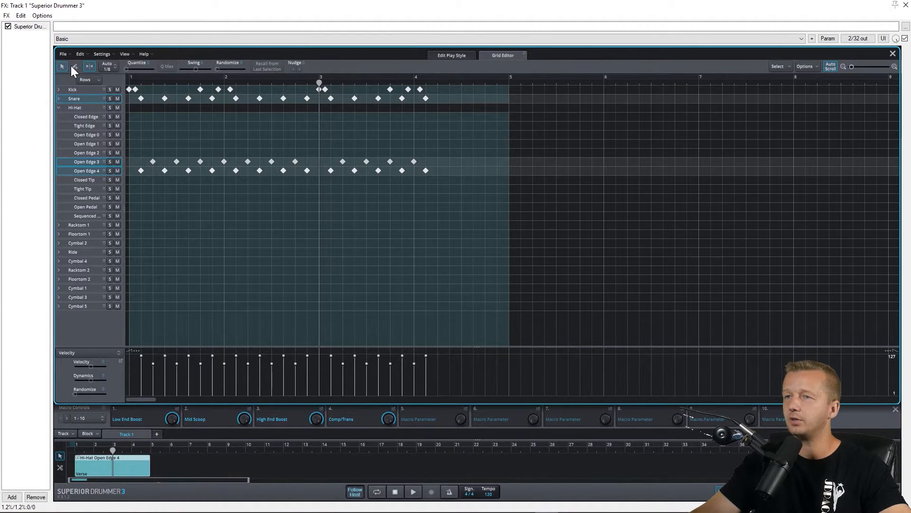
pyautogui.click(438, 98)
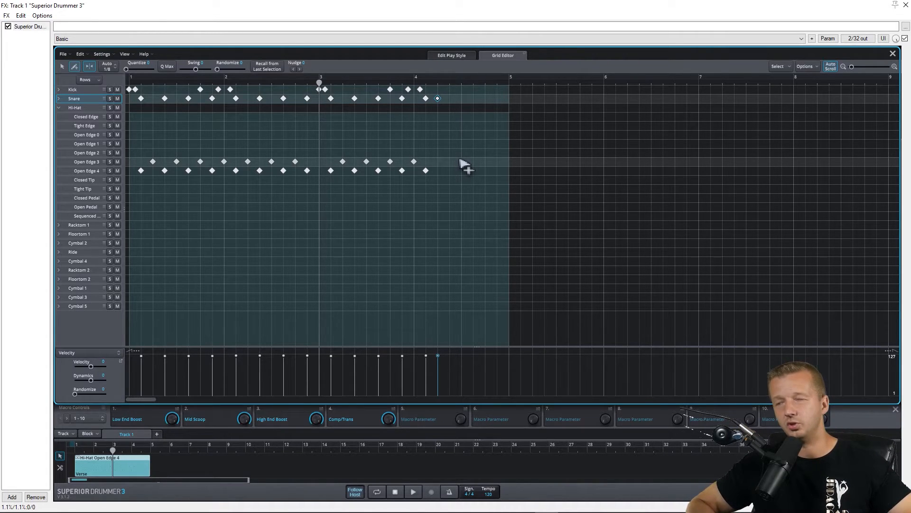
pyautogui.click(102, 66)
pyautogui.click(115, 153)
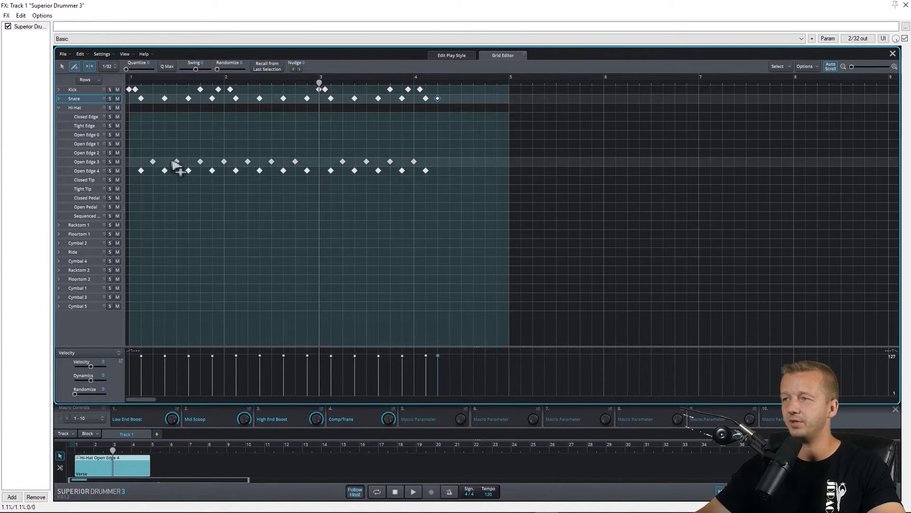
pyautogui.scroll(1, 447, 112)
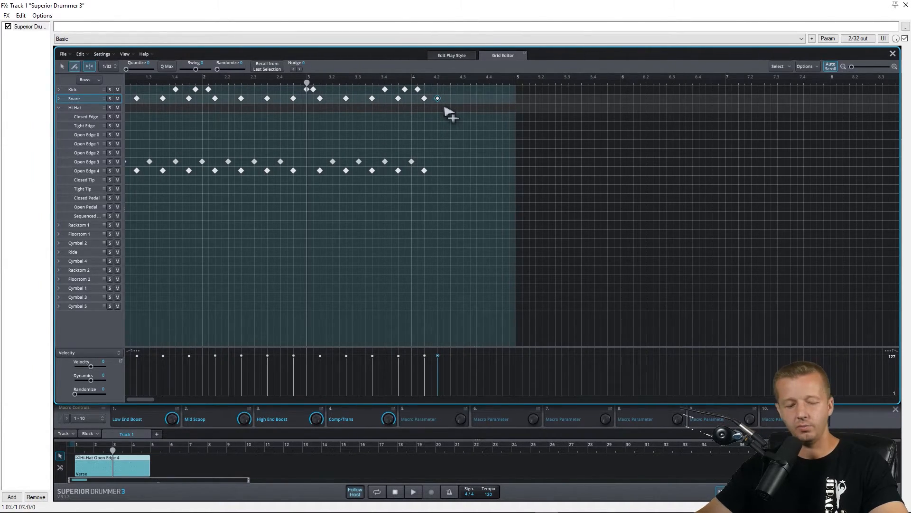
pyautogui.scroll(5, 449, 113)
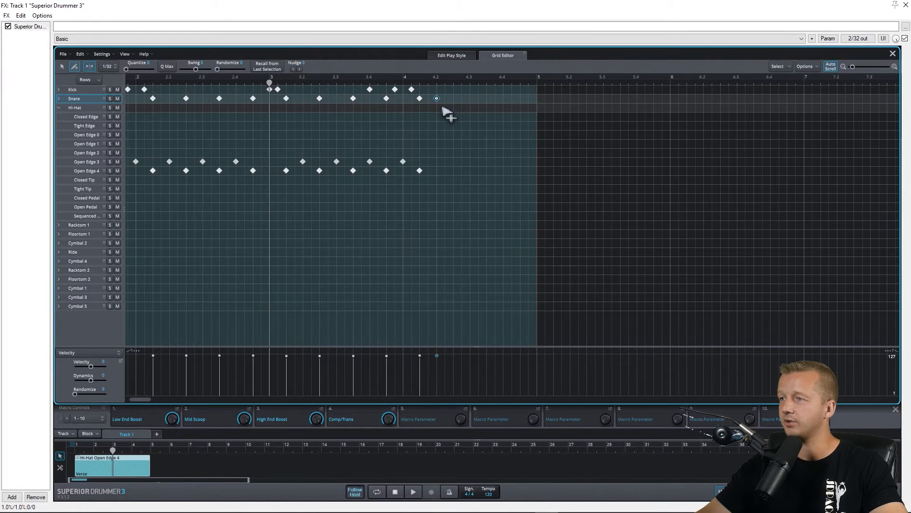
pyautogui.scroll(1, 447, 113)
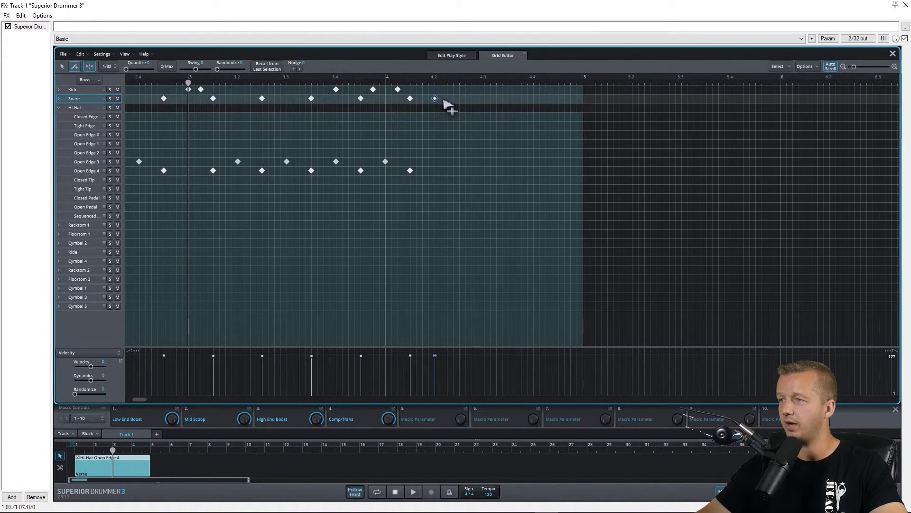
pyautogui.click(443, 100)
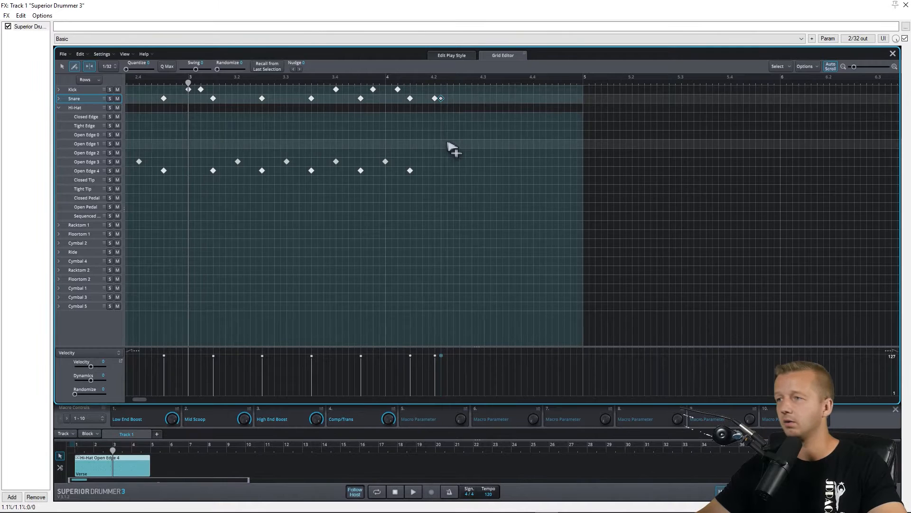
# Play back the groove from bar 3 twice to check the two added snare hits, stopping after each pass.
pyautogui.scroll(-3, 451, 149)
pyautogui.scroll(-3, 448, 142)
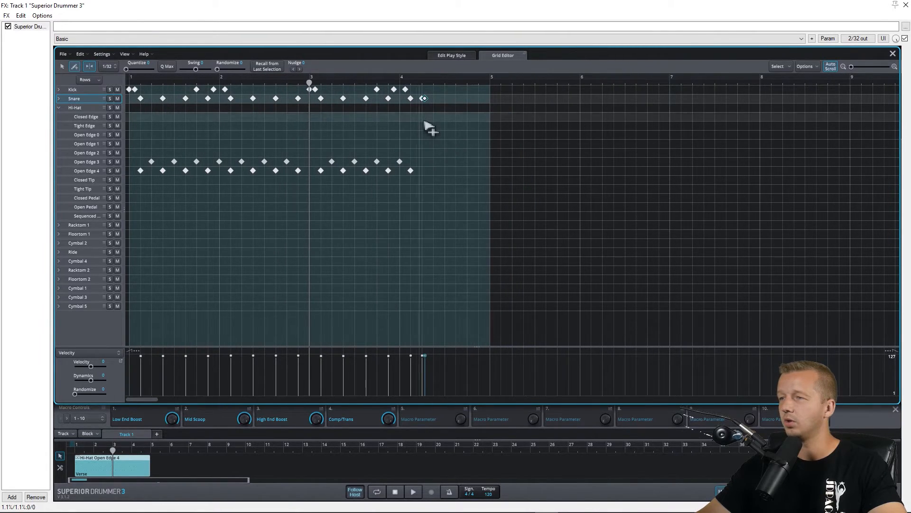
pyautogui.click(413, 491)
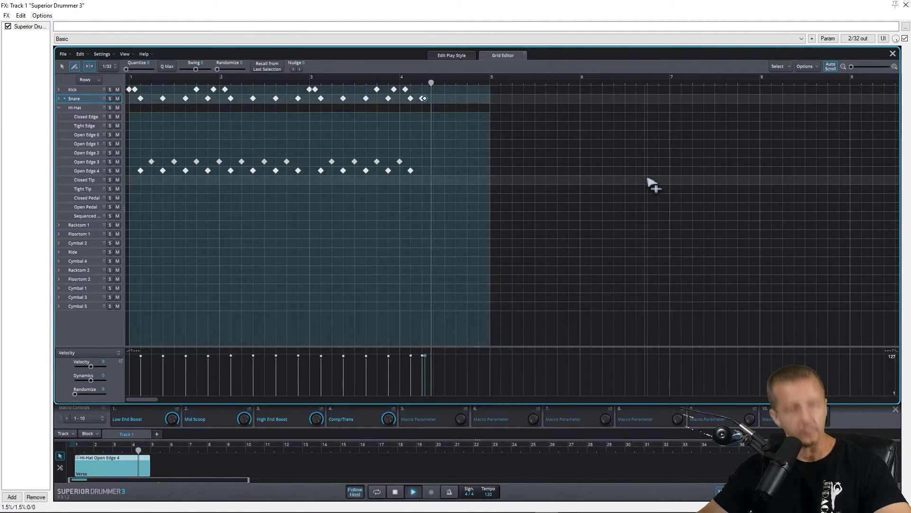
pyautogui.click(395, 492)
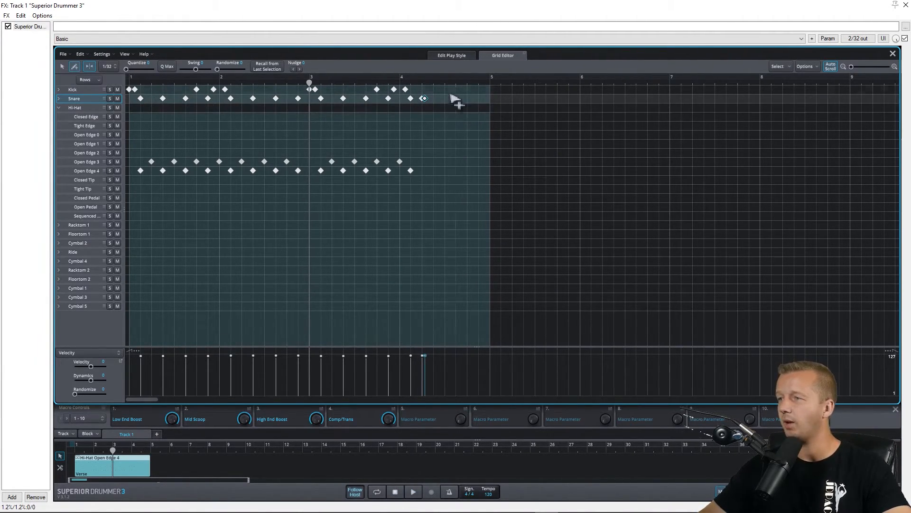
pyautogui.click(413, 492)
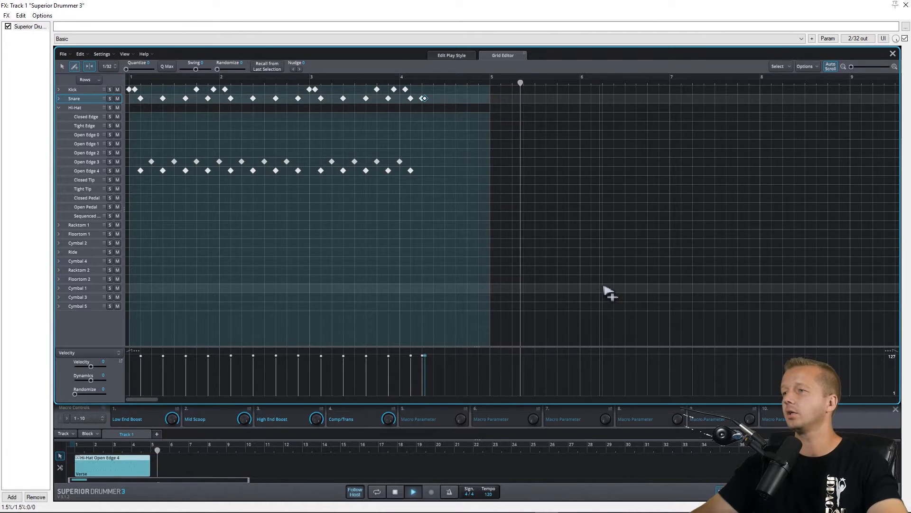
pyautogui.press('space')
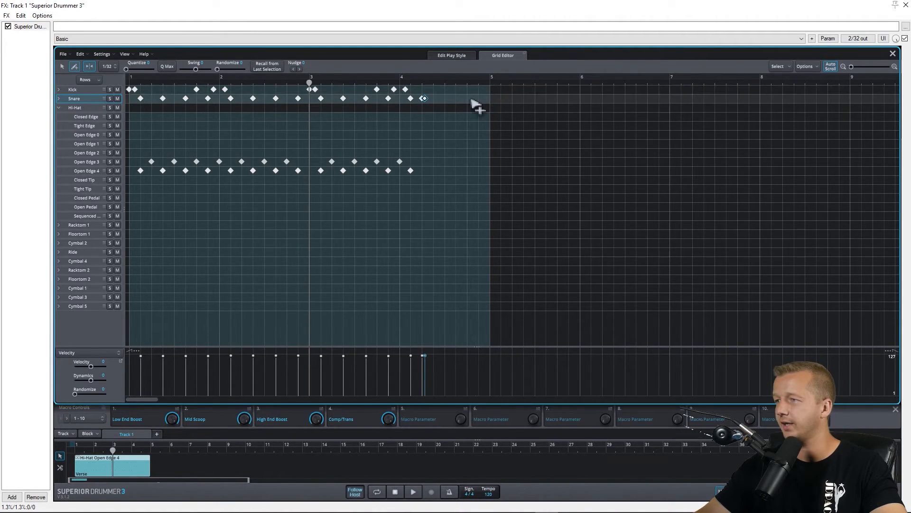
# Play the groove from bar 3 again and add a snare hit halfway between beats 3 and 4 of bar 4.
pyautogui.scroll(2, 474, 112)
pyautogui.scroll(1, 474, 112)
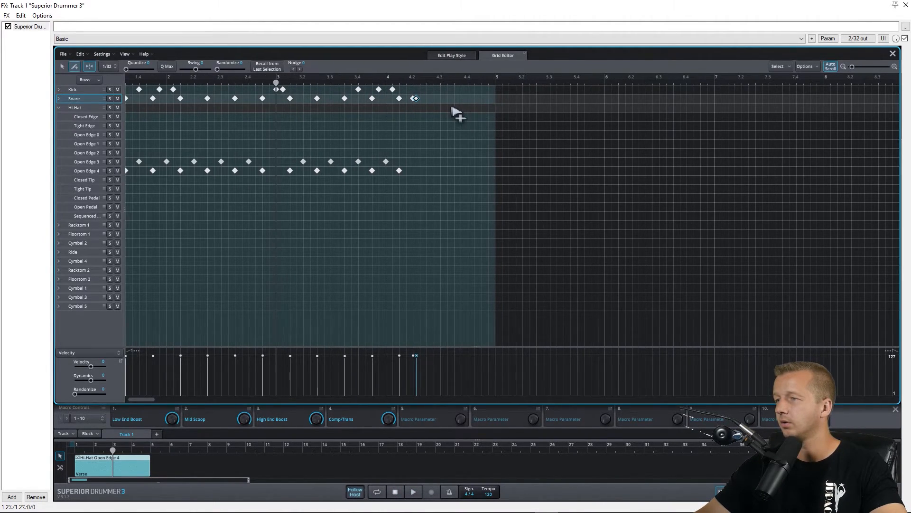
pyautogui.scroll(1, 484, 122)
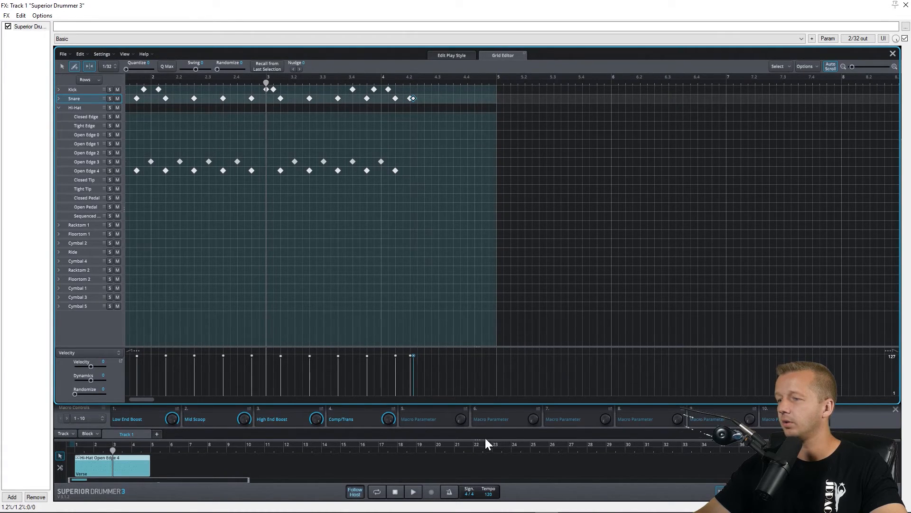
pyautogui.click(413, 492)
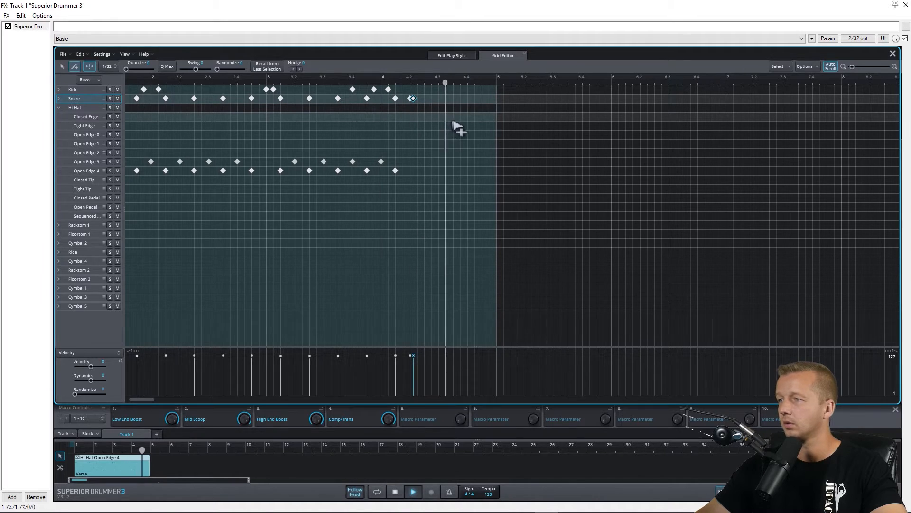
pyautogui.click(413, 492)
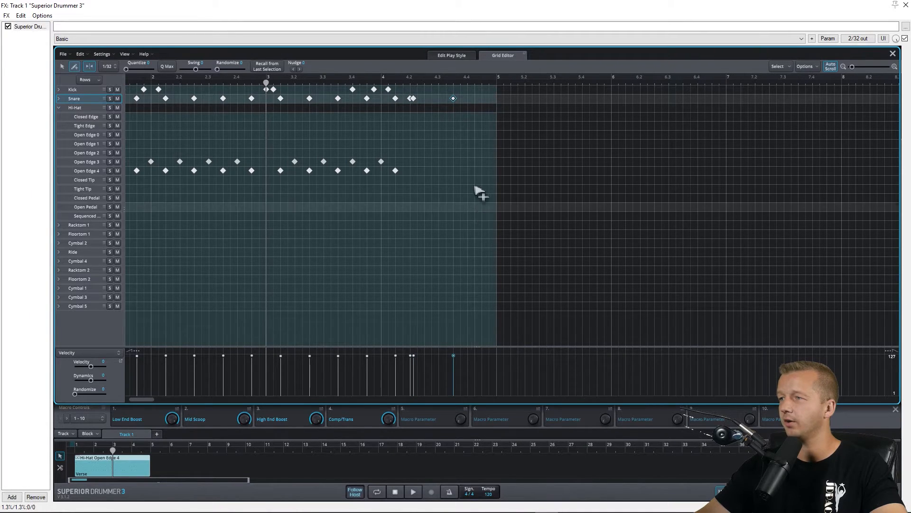
pyautogui.click(456, 98)
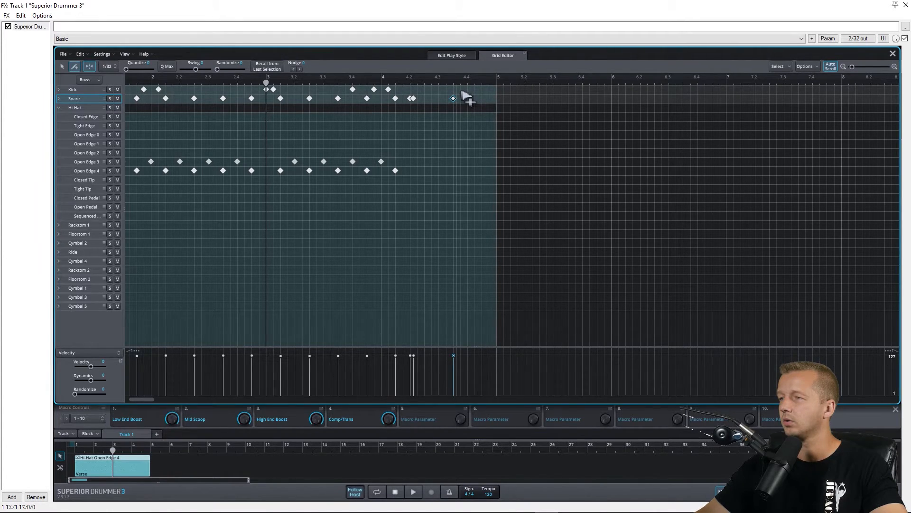
# Try kick hits a 1/32 and a 1/16 note after the last snare, removing each one and returning the grid to 1/32.
pyautogui.click(458, 90)
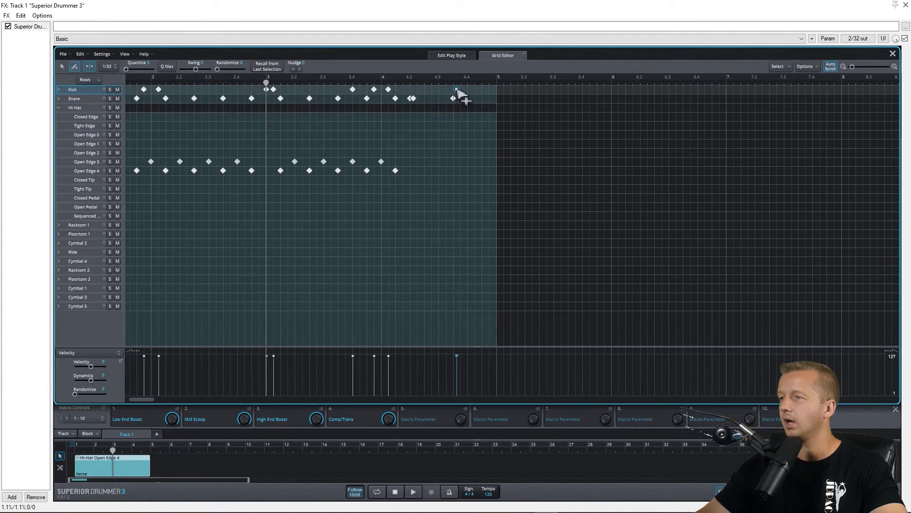
pyautogui.click(457, 90)
pyautogui.click(107, 66)
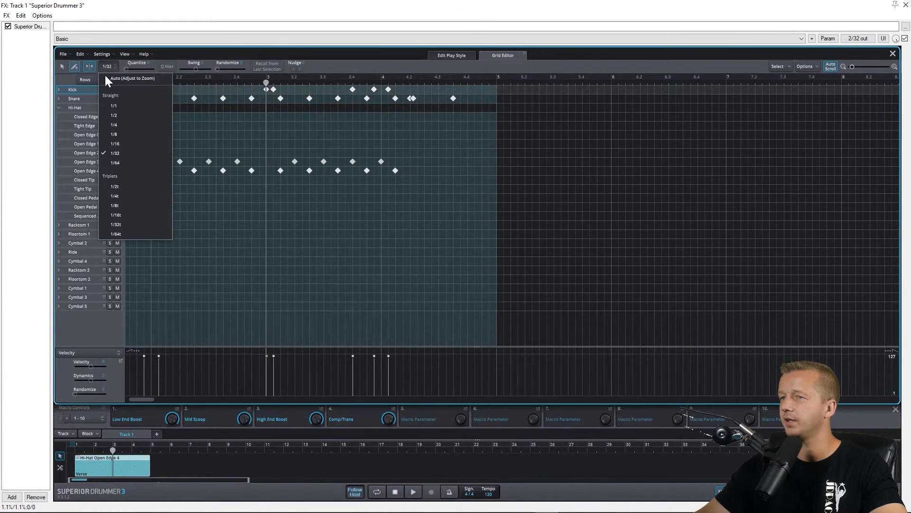
pyautogui.click(119, 144)
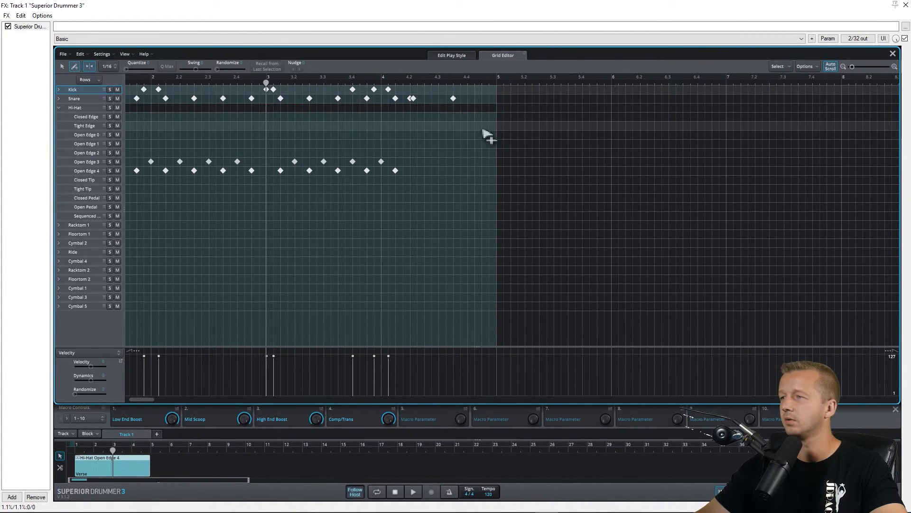
pyautogui.click(461, 90)
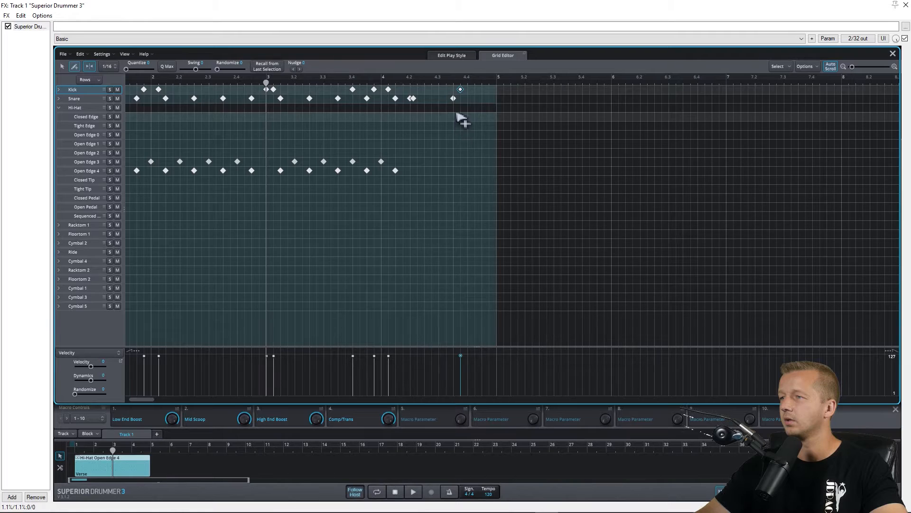
pyautogui.click(461, 90)
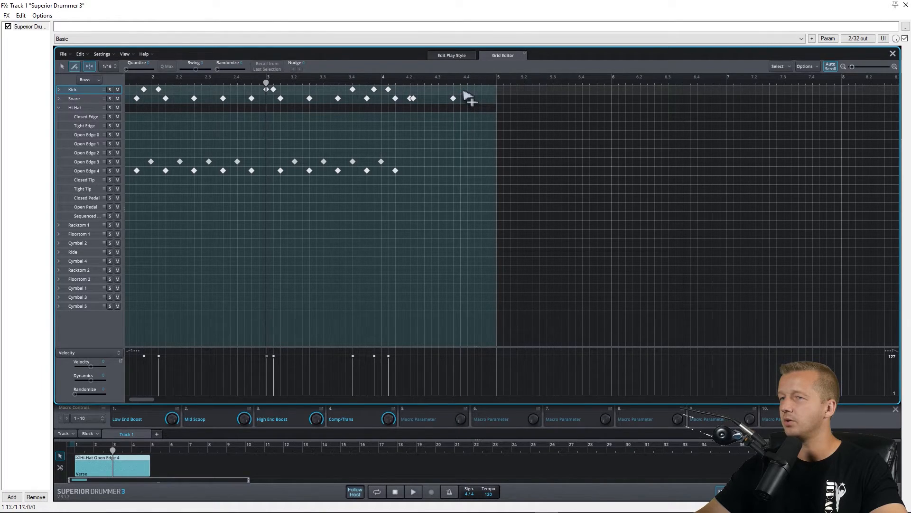
pyautogui.click(107, 66)
pyautogui.click(115, 153)
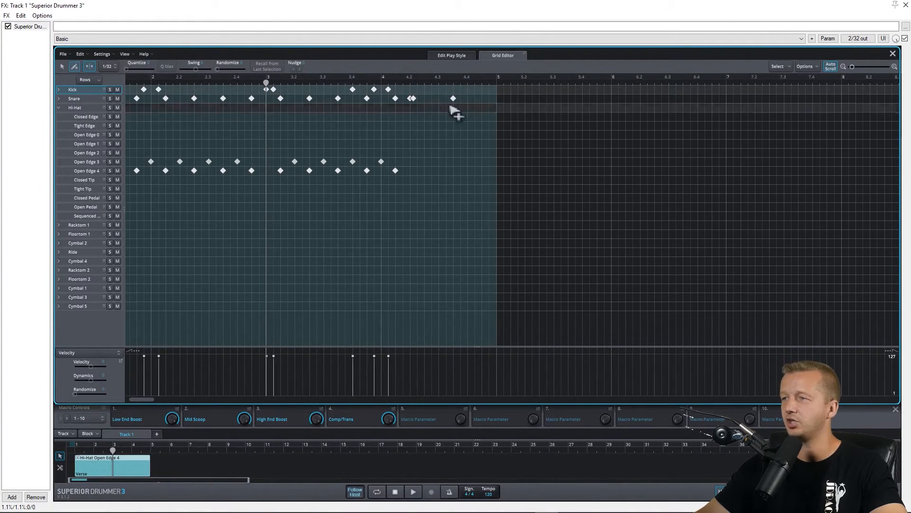
# Add a kick hit a 1/32 note after the last snare hit and play back the result from bar 3.
pyautogui.click(456, 90)
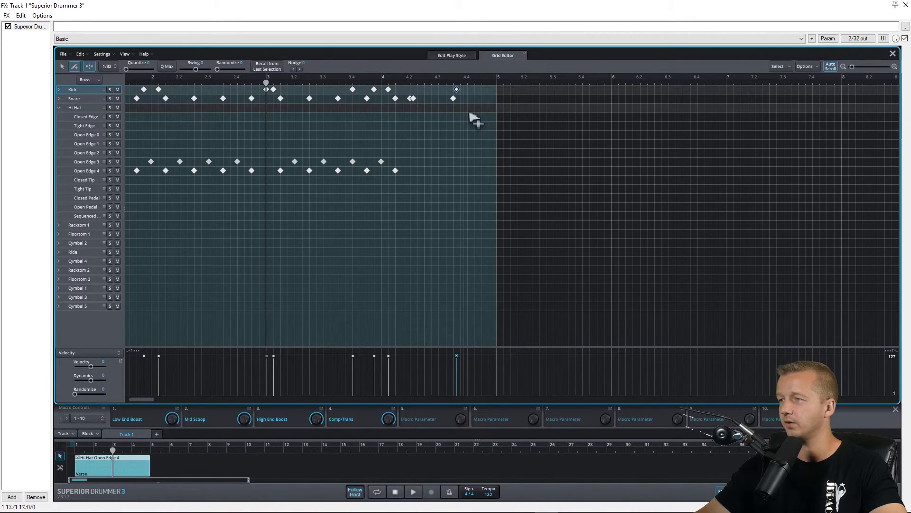
pyautogui.click(412, 492)
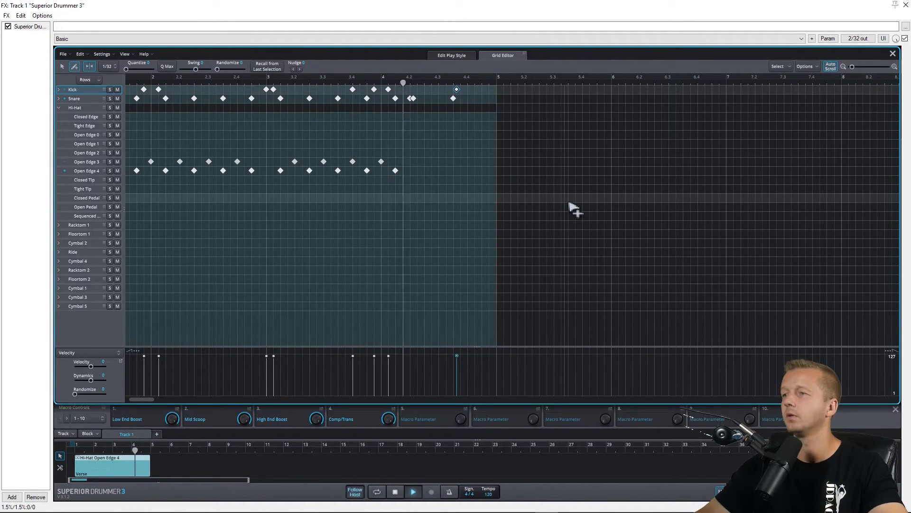
pyautogui.click(395, 492)
# Move the last snare and kick hits of bar 4 together a 1/16 note later and play back the fill.
pyautogui.click(61, 67)
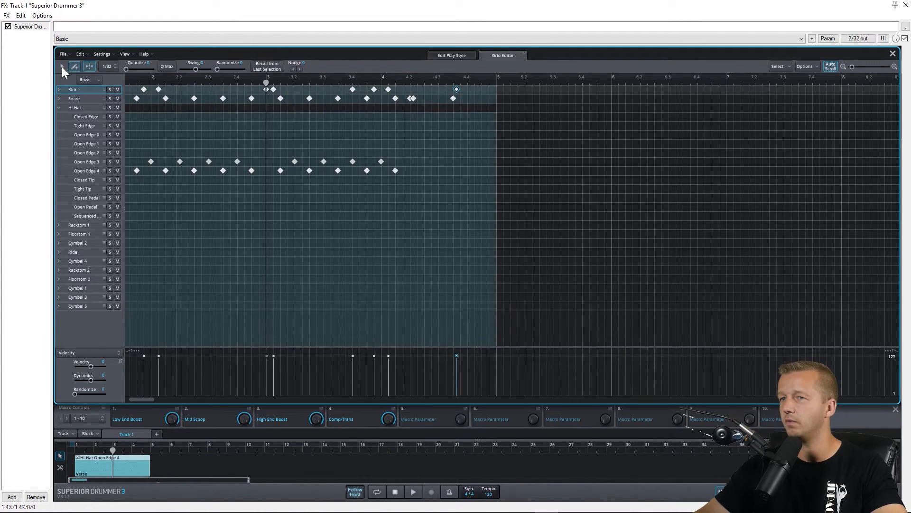
pyautogui.moveTo(448, 86); pyautogui.dragTo(466, 91)
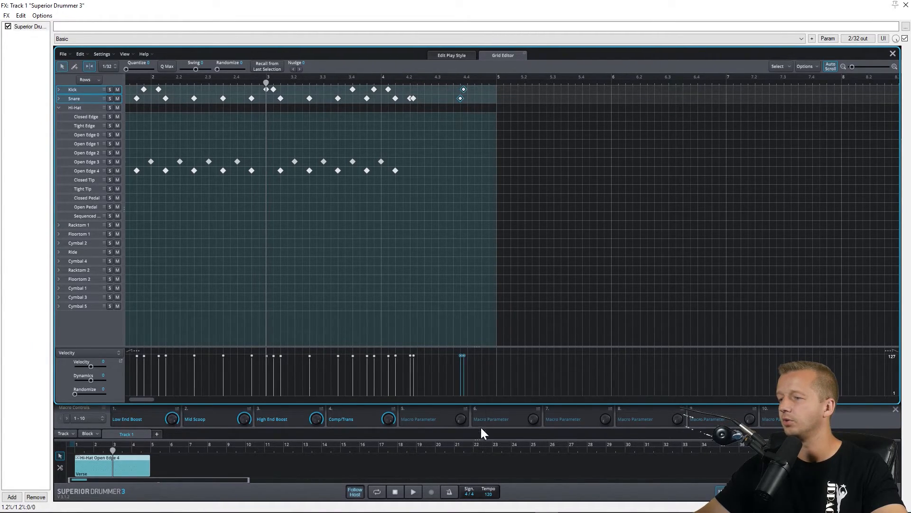
pyautogui.click(412, 491)
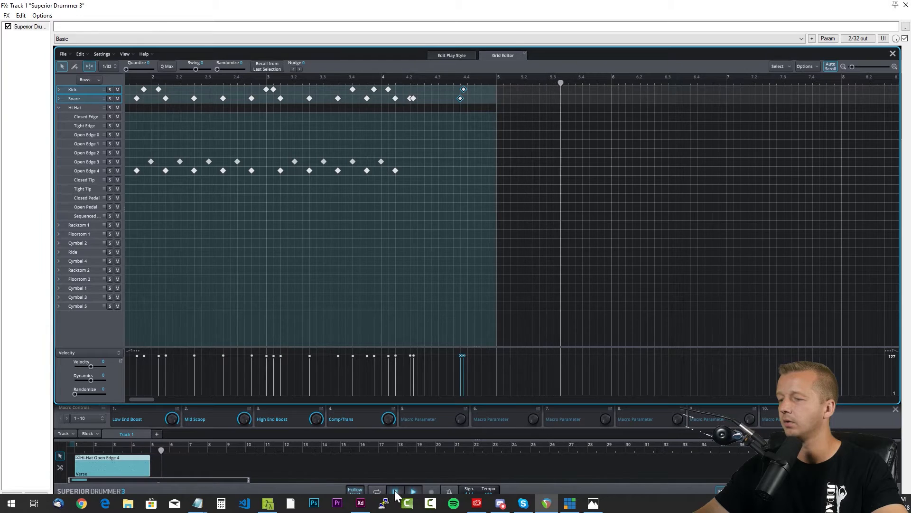
pyautogui.click(412, 491)
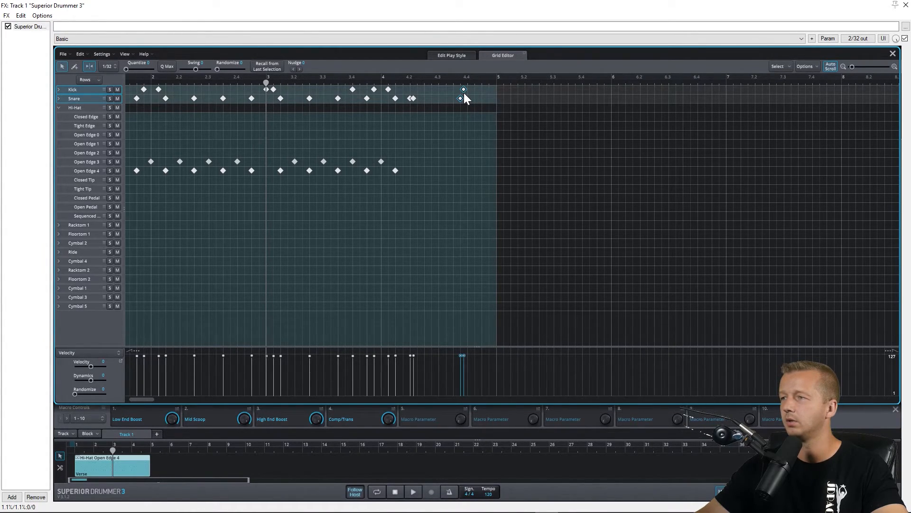
# Set the grid to 1/16 and move only the last kick hit onto beat 4 of bar 4.
pyautogui.click(476, 95)
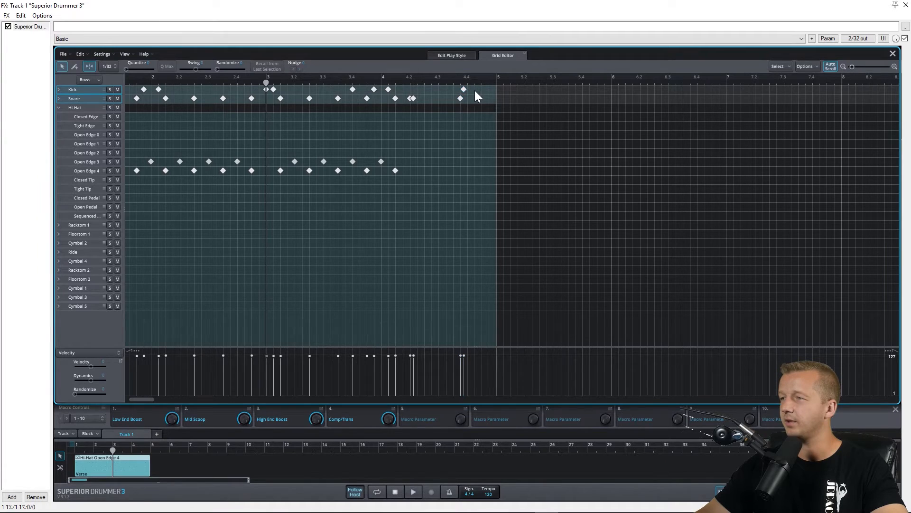
pyautogui.click(464, 89)
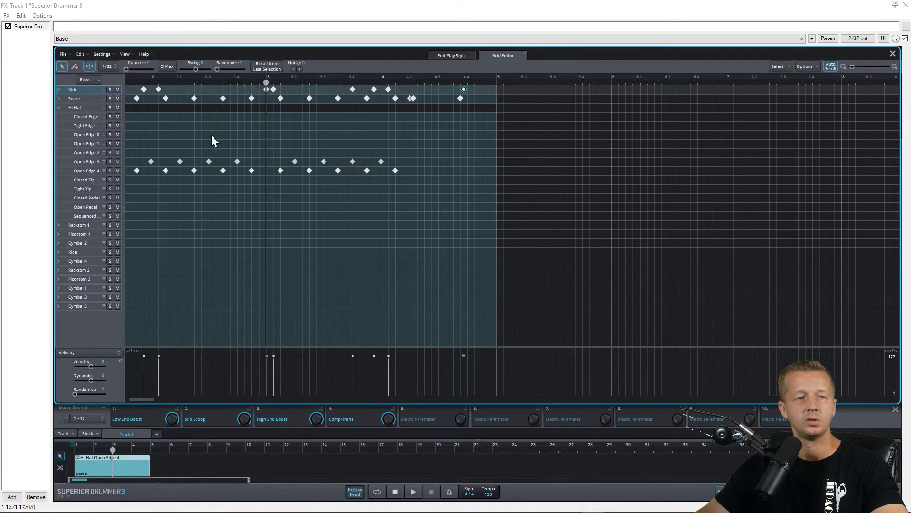
pyautogui.scroll(-5, 483, 161)
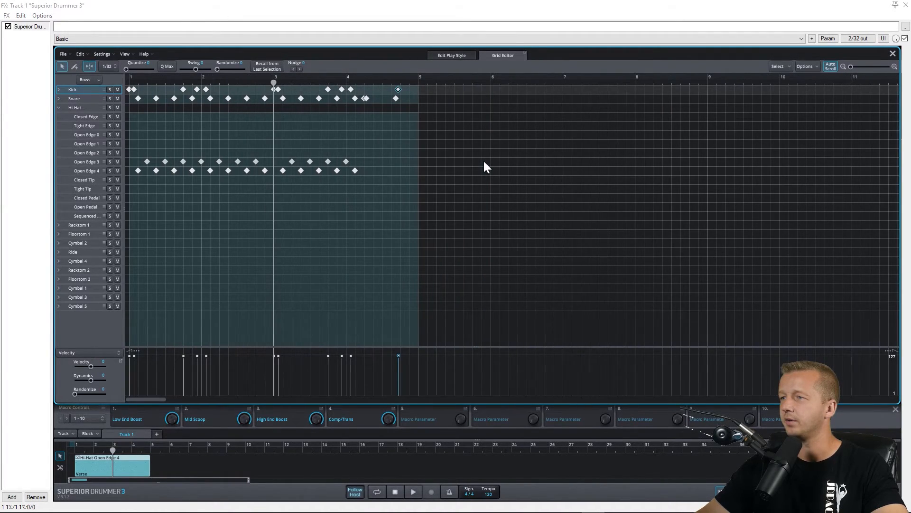
pyautogui.scroll(5, 394, 127)
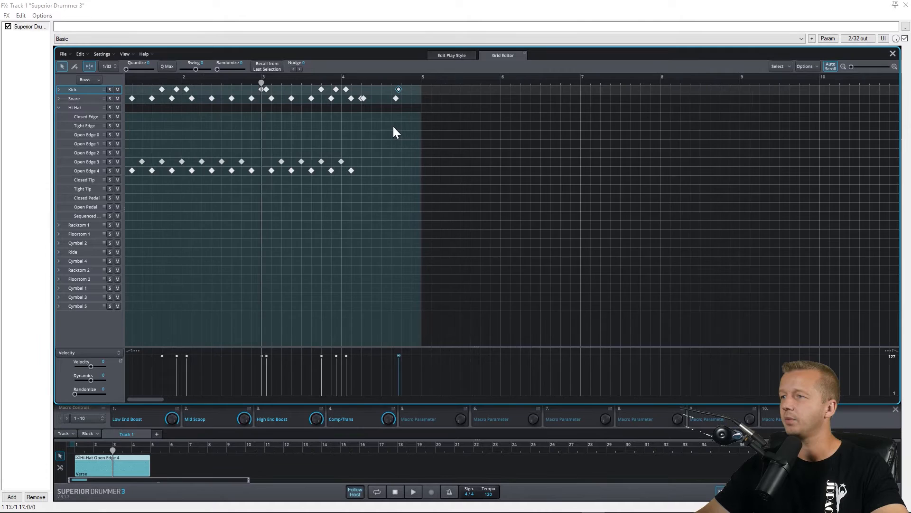
pyautogui.click(107, 67)
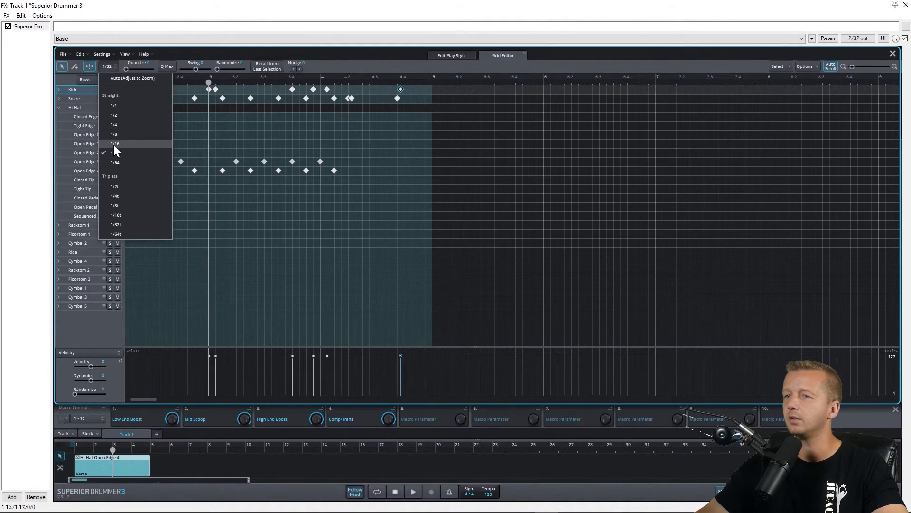
pyautogui.click(115, 143)
pyautogui.moveTo(401, 92); pyautogui.dragTo(404, 92)
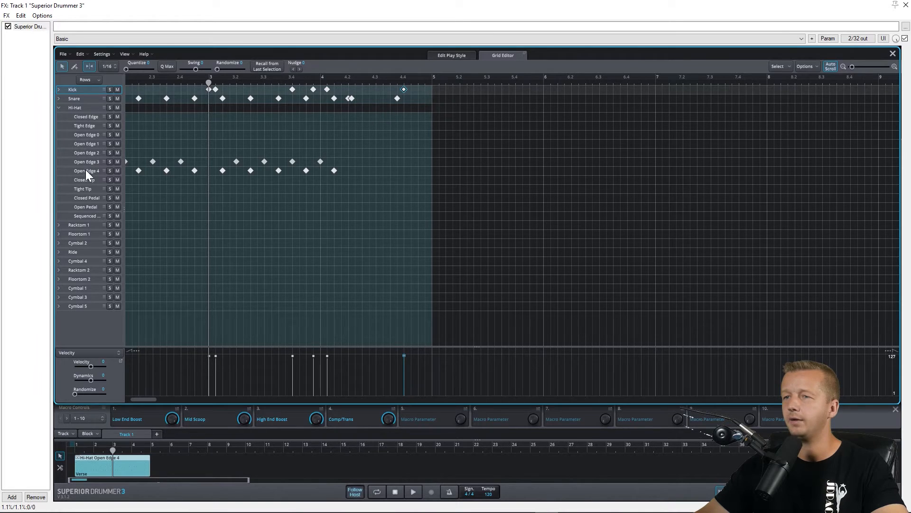
# Add Racktom 1, Floortom 1 and Floortom 2 hits on consecutive 1/16 steps after the last kick of bar 4 and play the fill.
pyautogui.click(59, 107)
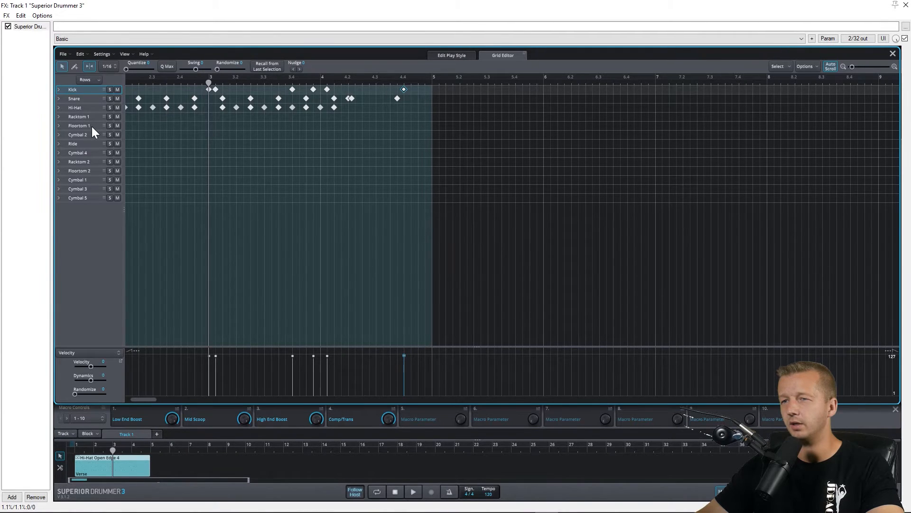
pyautogui.click(90, 172)
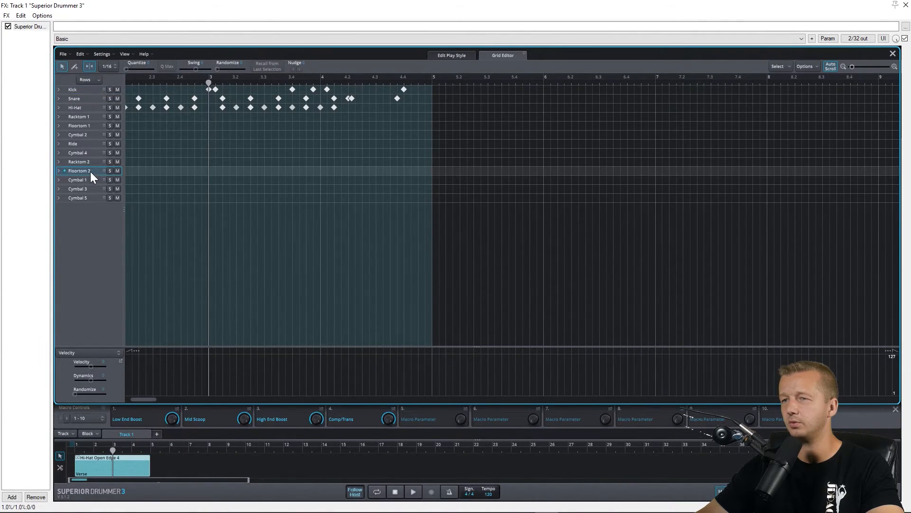
pyautogui.click(87, 117)
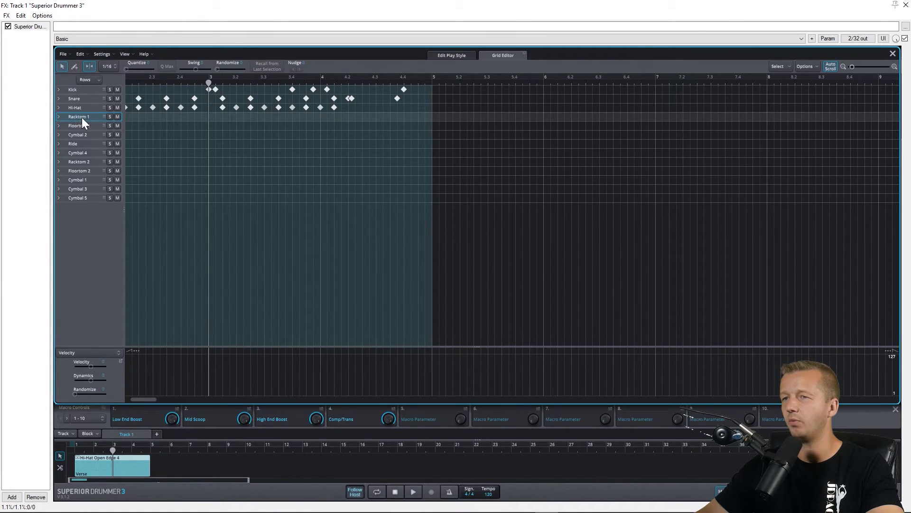
pyautogui.click(74, 67)
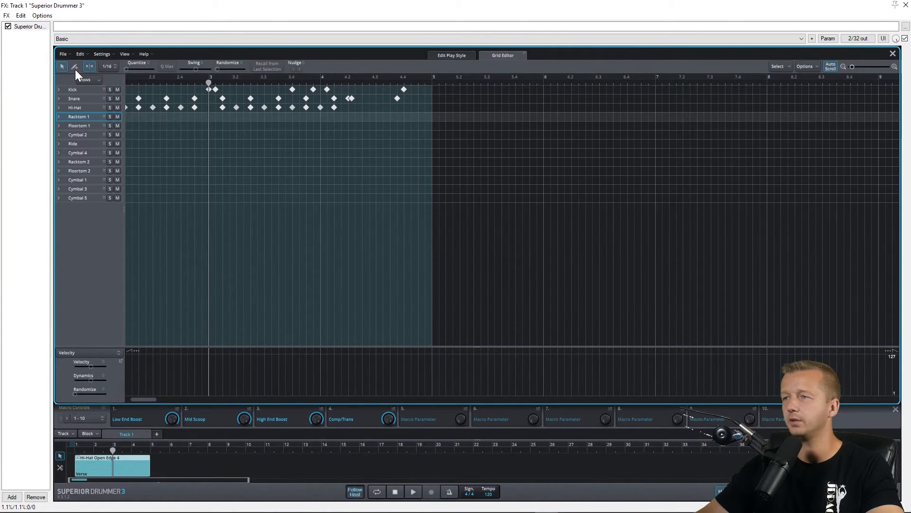
pyautogui.click(411, 117)
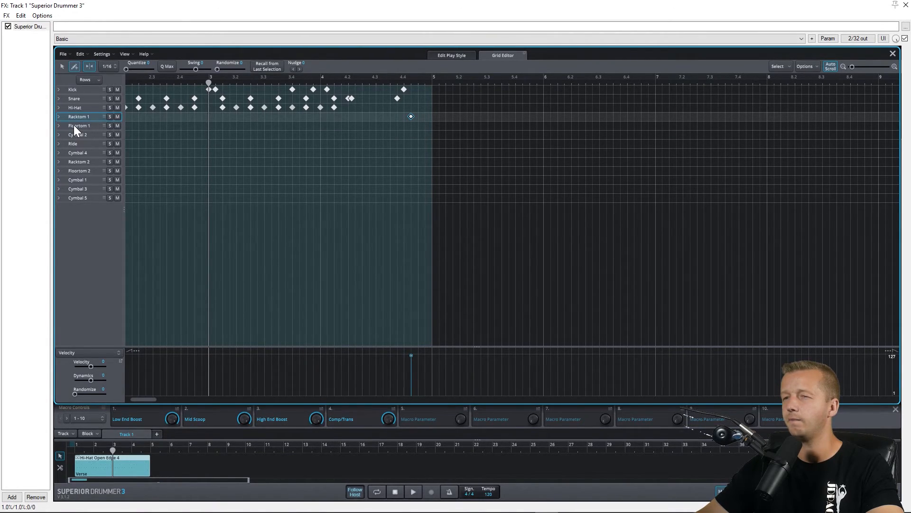
pyautogui.click(420, 128)
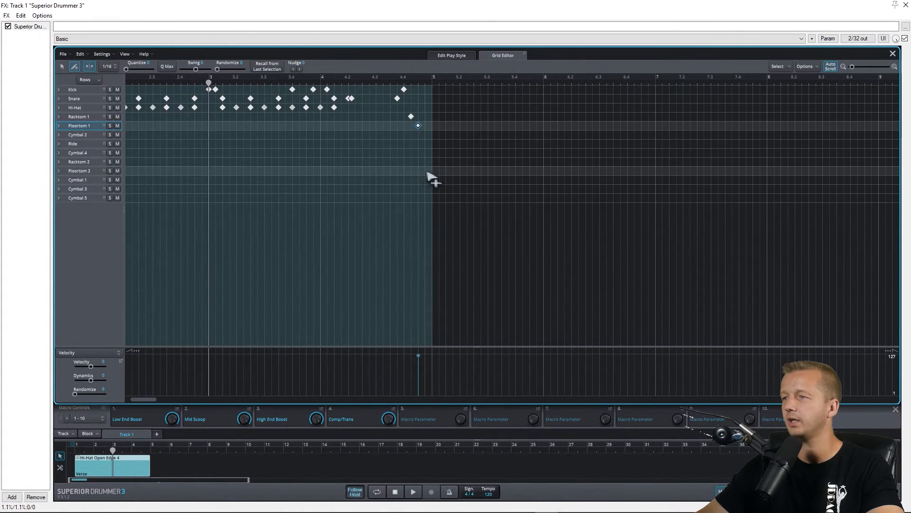
pyautogui.click(425, 171)
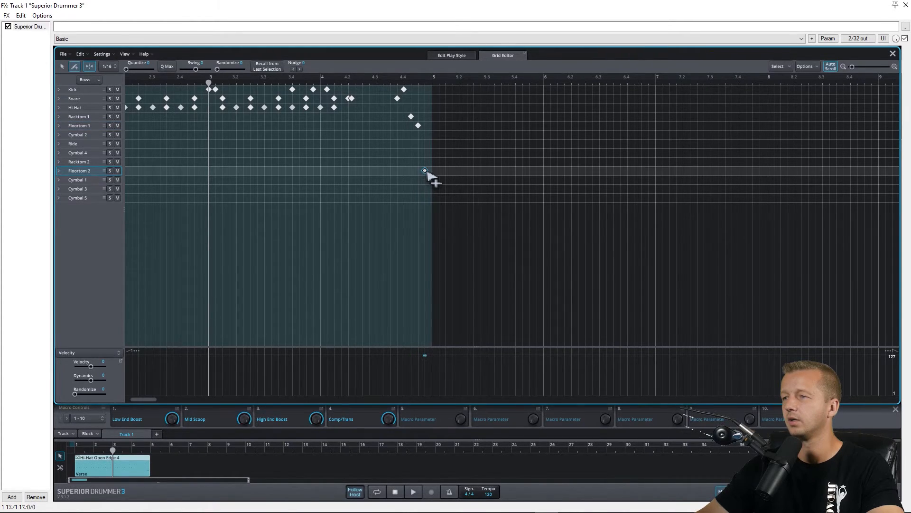
pyautogui.click(413, 492)
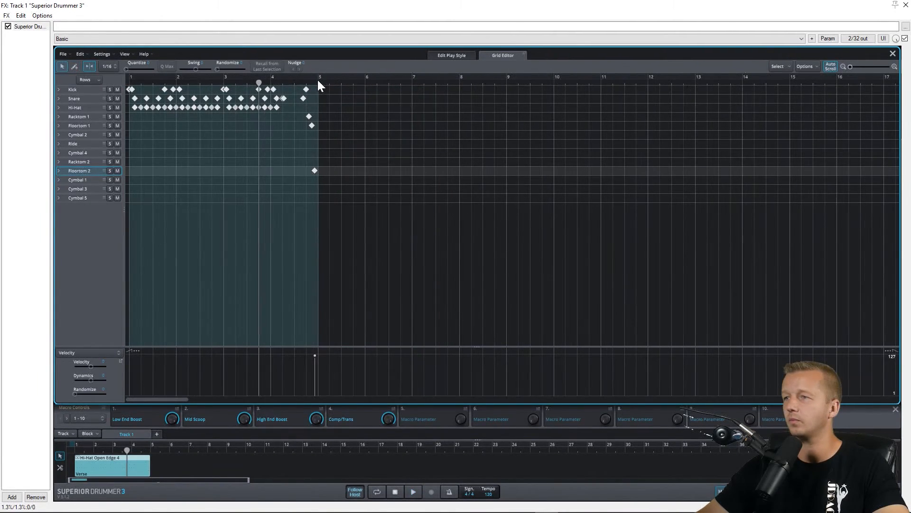
# Set the loop range over bars 1 to 4 and add a Cymbal 1 hit at the start of bar 1.
pyautogui.moveTo(318, 76); pyautogui.dragTo(129, 77)
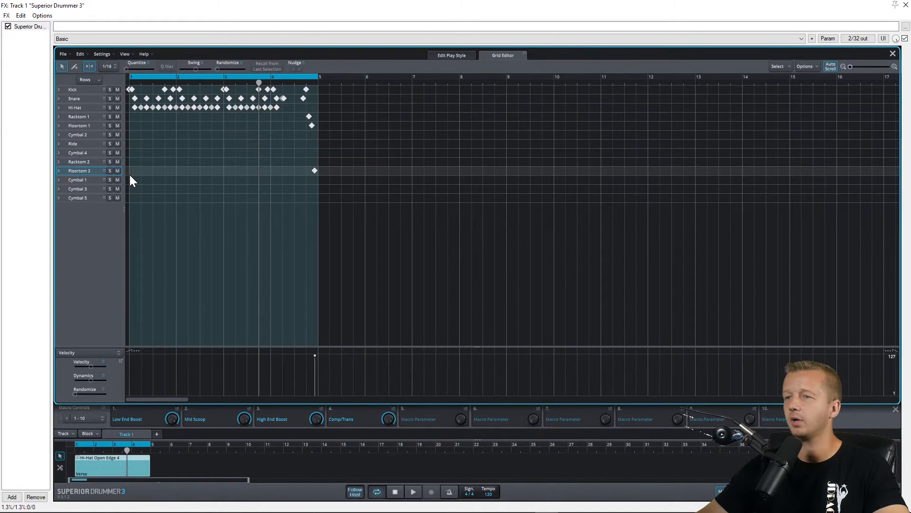
pyautogui.scroll(3, 129, 174)
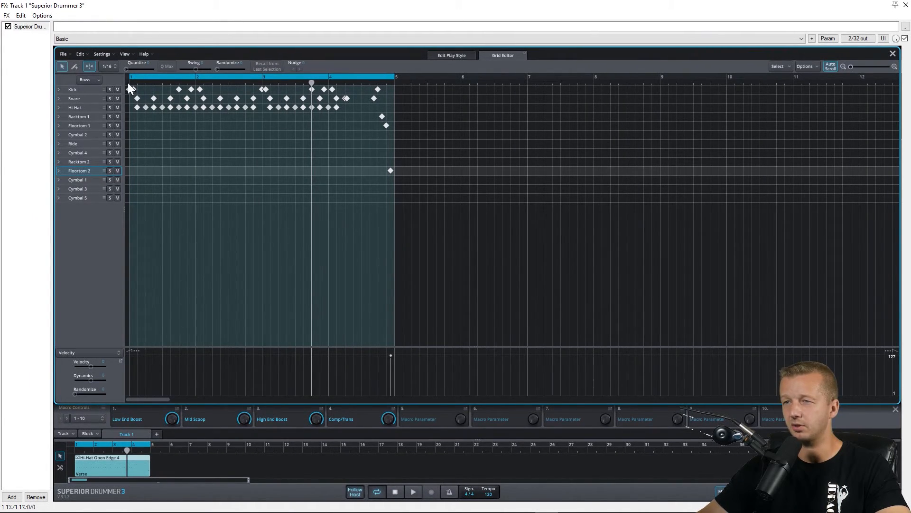
pyautogui.click(79, 183)
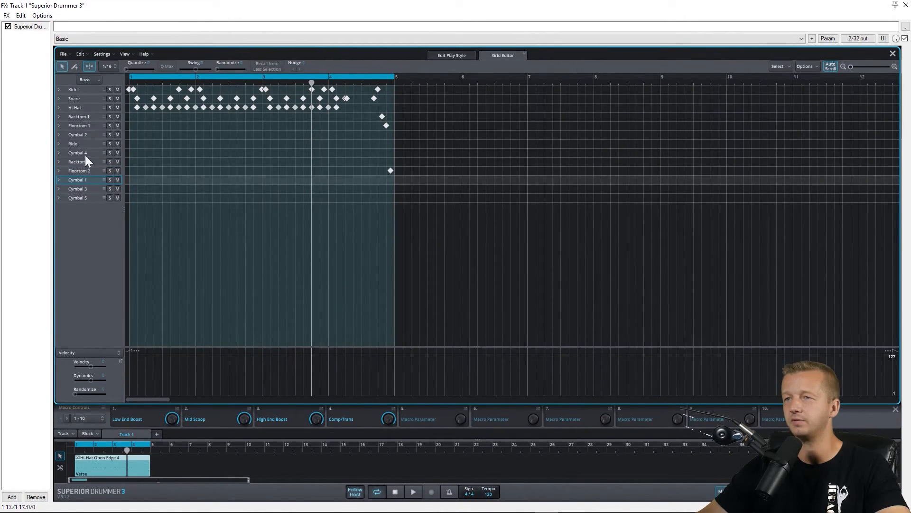
pyautogui.click(74, 67)
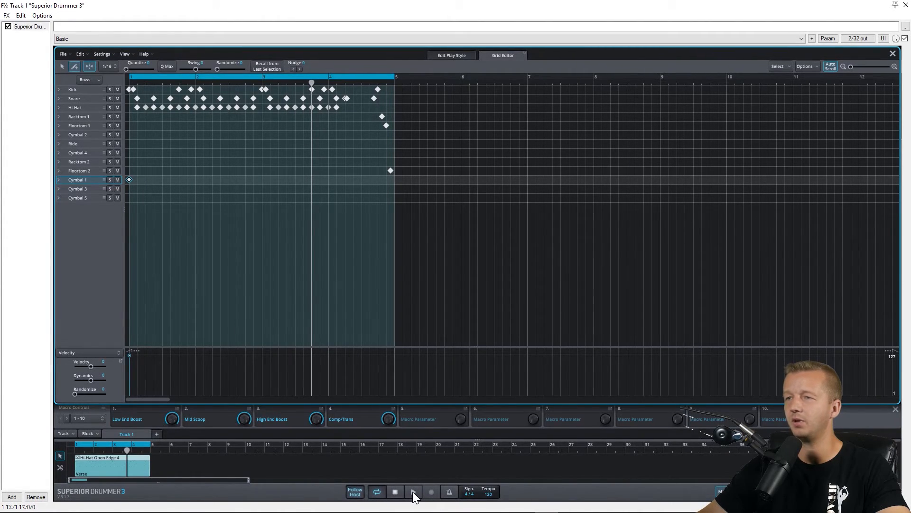
# Play back the looped four-bar beat from the start of bar 1.
pyautogui.click(395, 491)
pyautogui.click(395, 492)
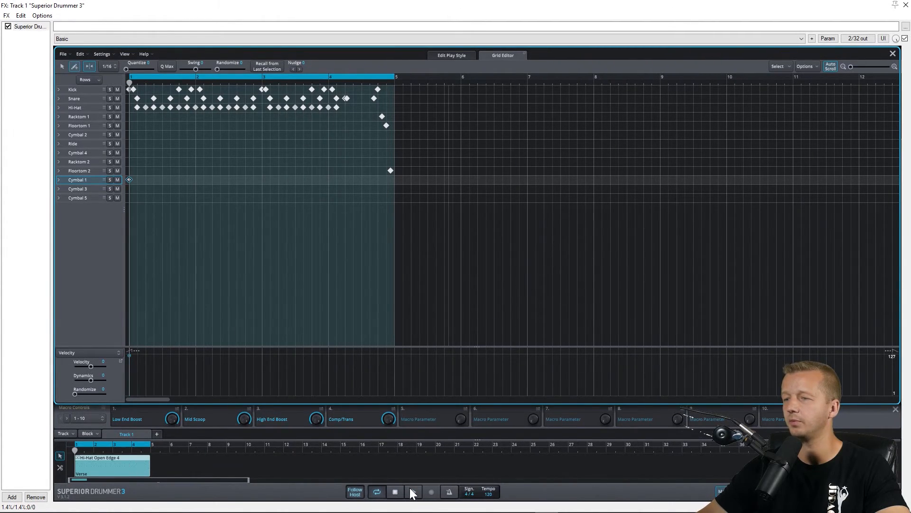
pyautogui.click(411, 490)
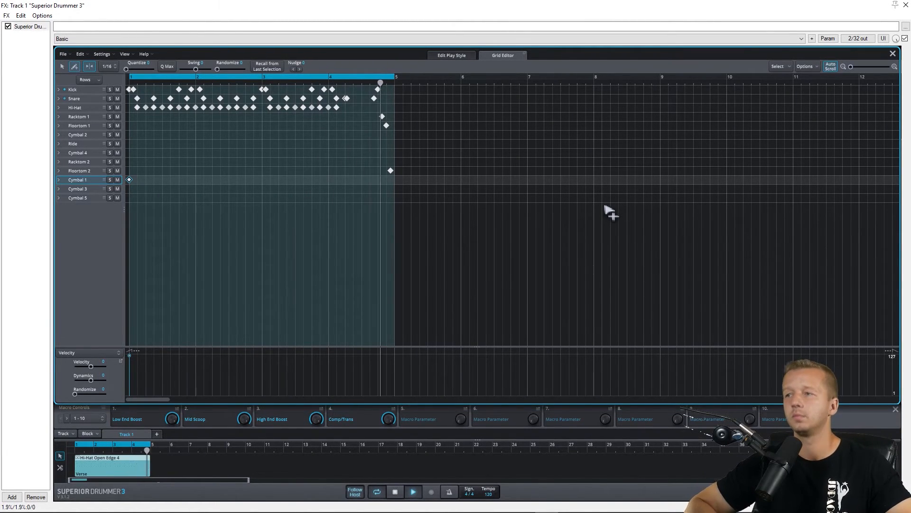
pyautogui.click(394, 493)
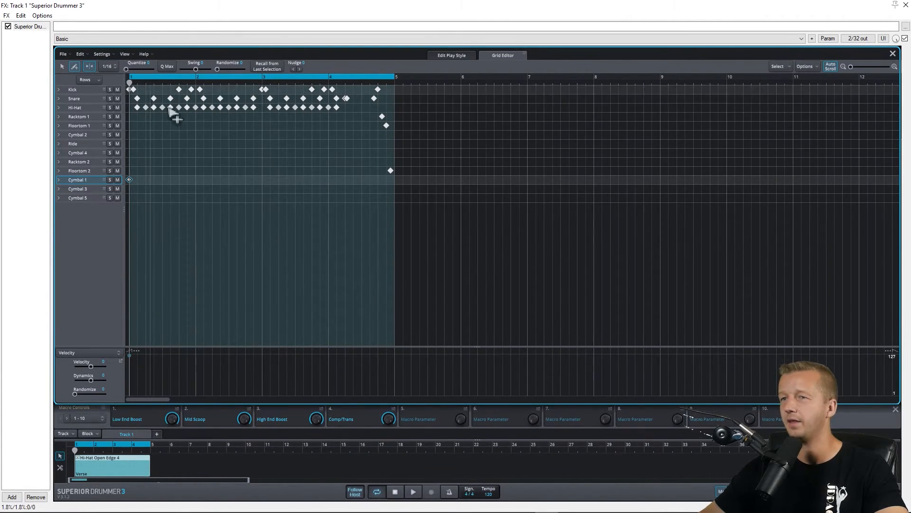
# Remove the Floortom 2 hit at the end of bar 4 and play the fill back from bar 3.
pyautogui.click(391, 171)
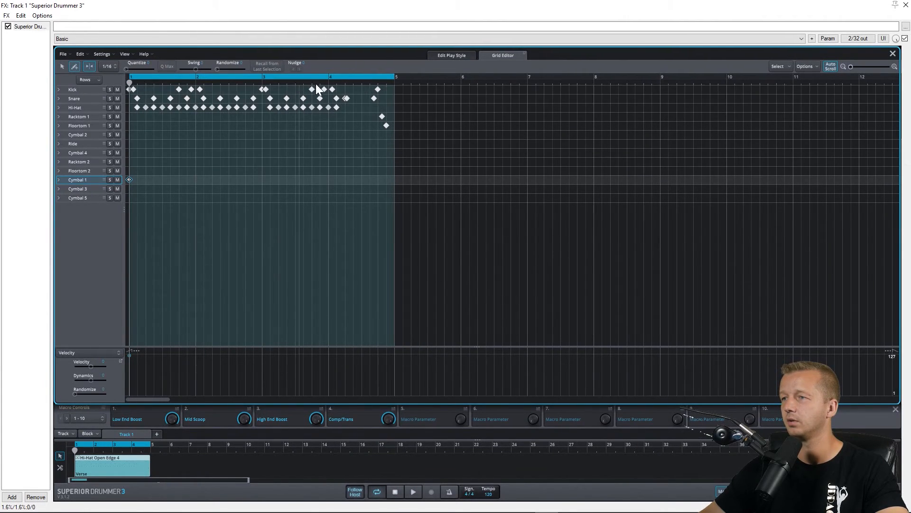
pyautogui.click(263, 82)
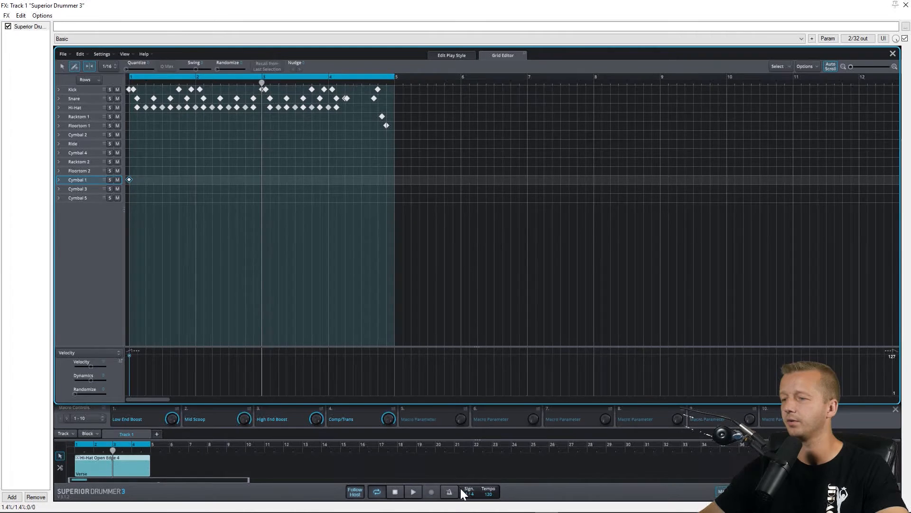
pyautogui.click(411, 492)
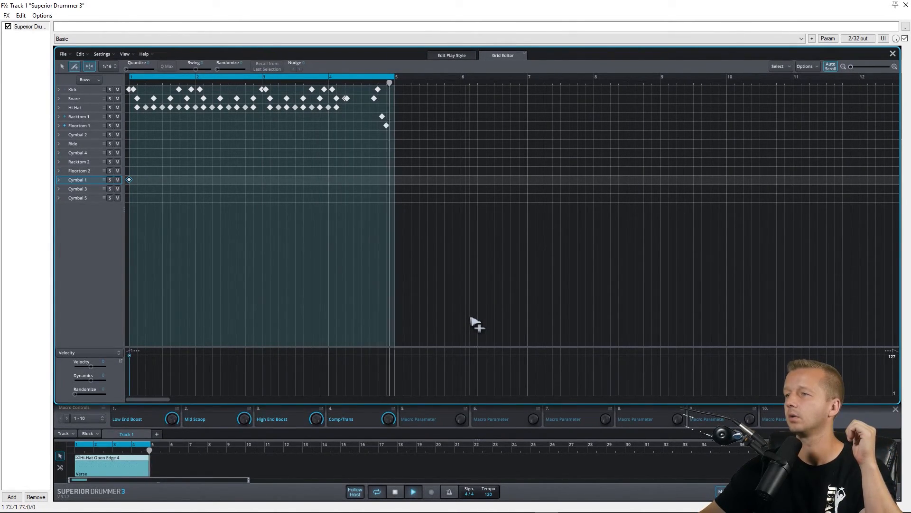
pyautogui.click(395, 491)
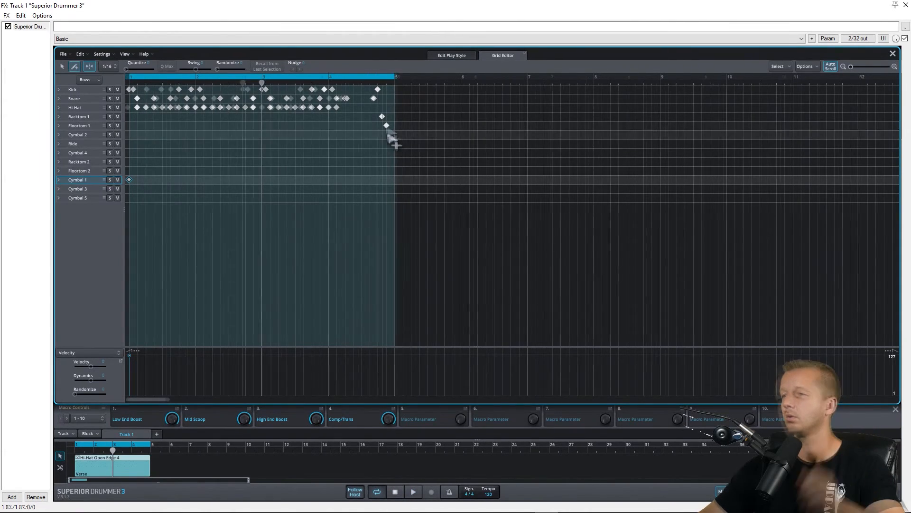
# Add a Hi-Hat Closed Edge hit on beat 2 of bar 4 and play back the result from bar 3.
pyautogui.scroll(4, 389, 135)
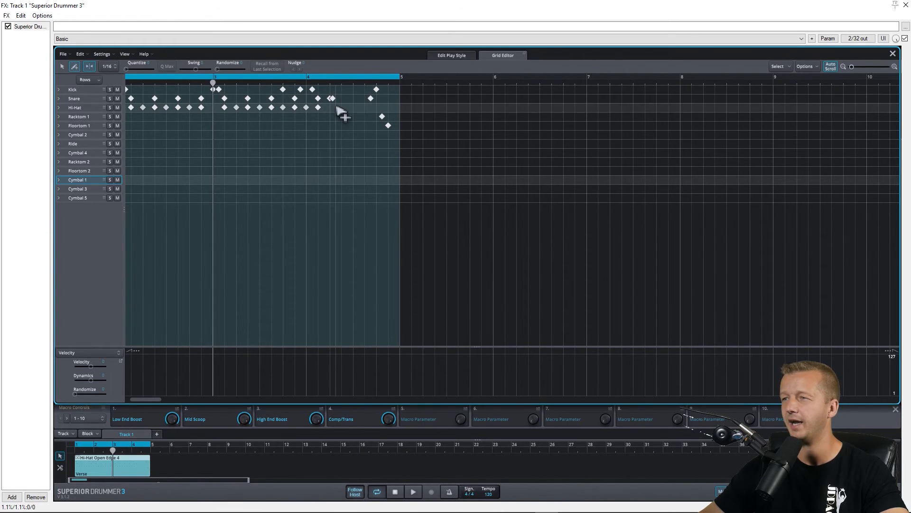
pyautogui.scroll(3, 340, 109)
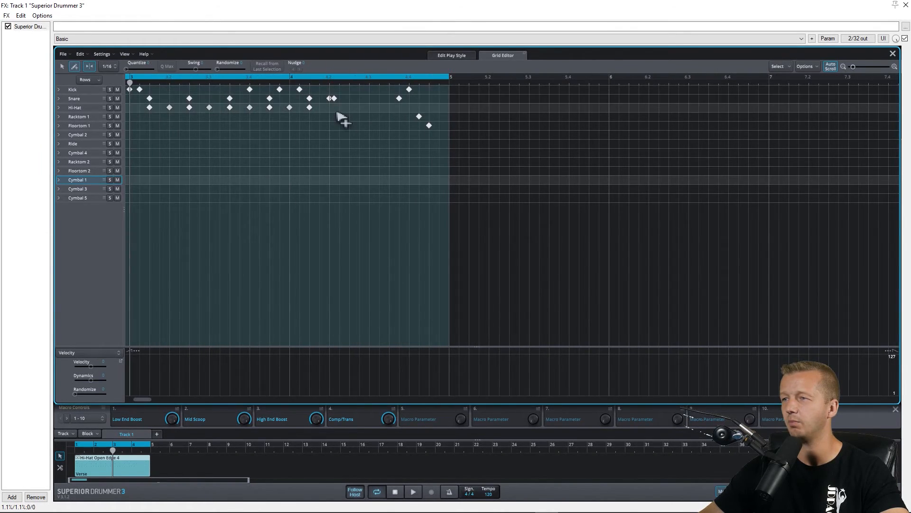
pyautogui.click(59, 108)
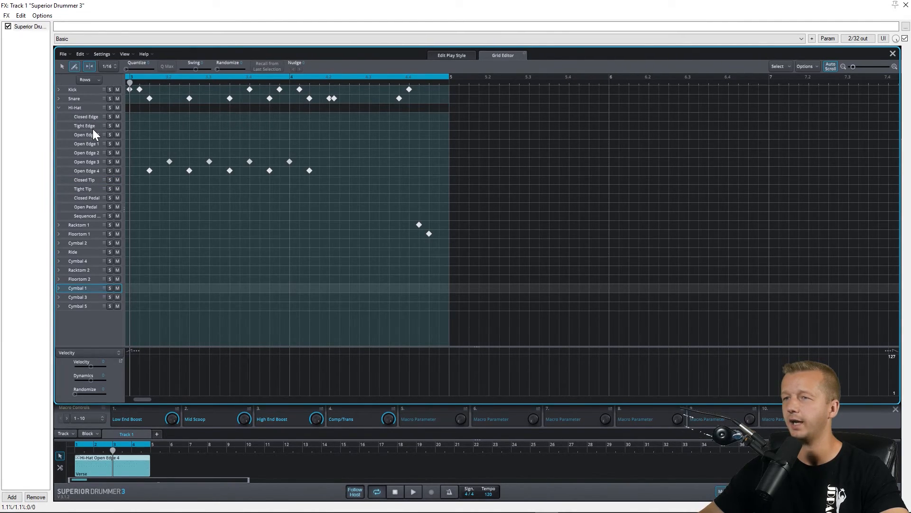
pyautogui.click(331, 117)
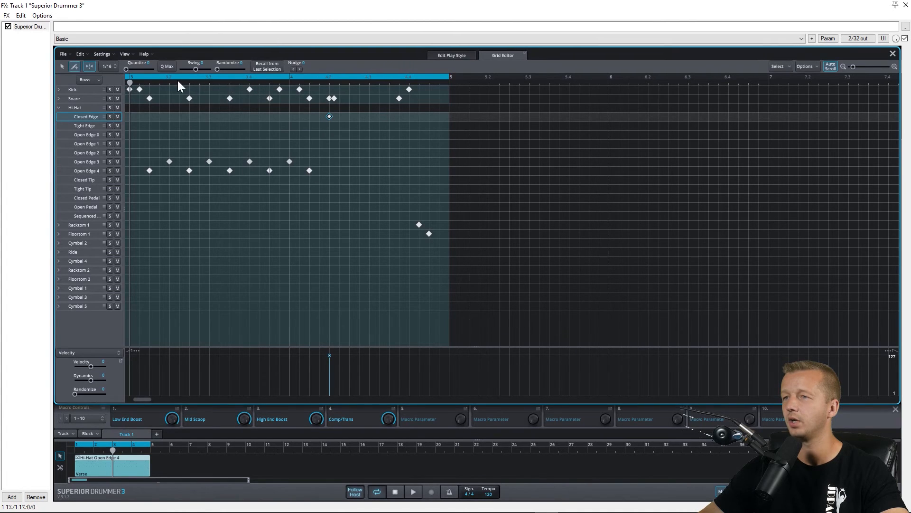
pyautogui.click(414, 493)
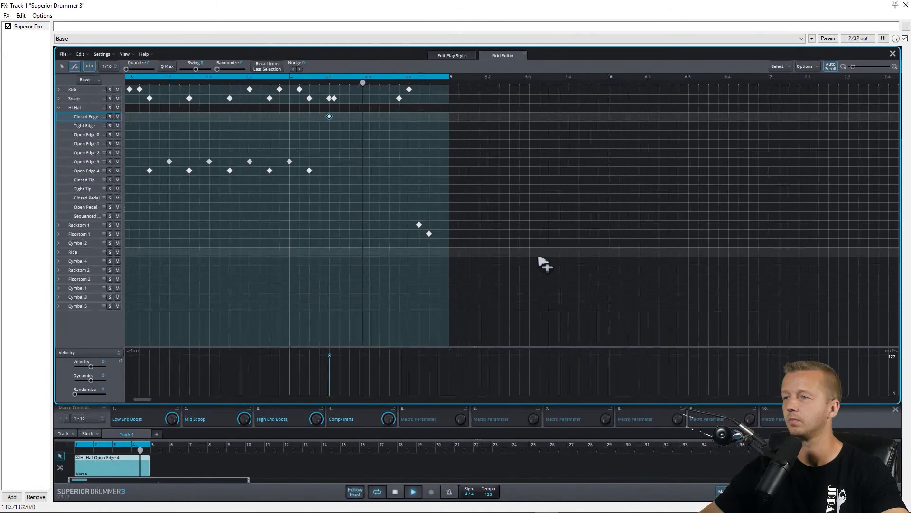
pyautogui.click(396, 491)
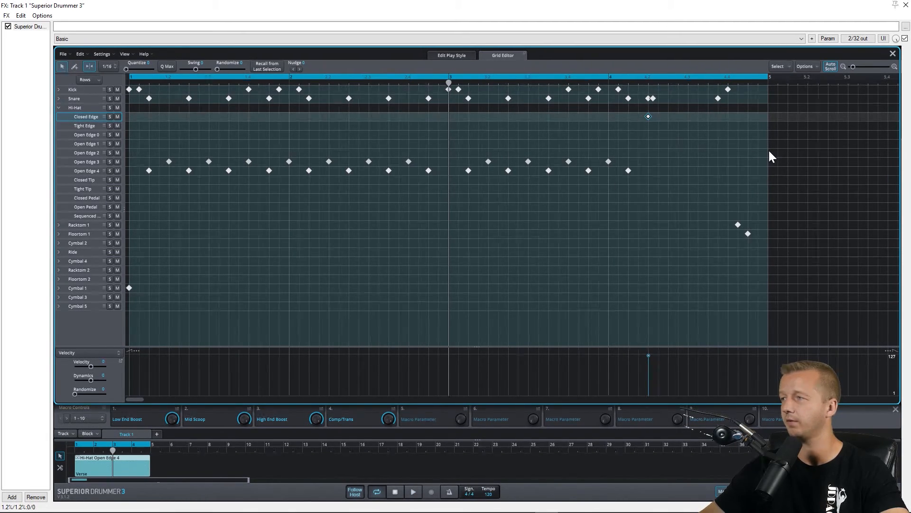
# Move the last snare, kick, Racktom 1 and Floortom 1 hits of bar 4 together a 1/16 note later and play back the fill.
pyautogui.moveTo(754, 243); pyautogui.dragTo(736, 90)
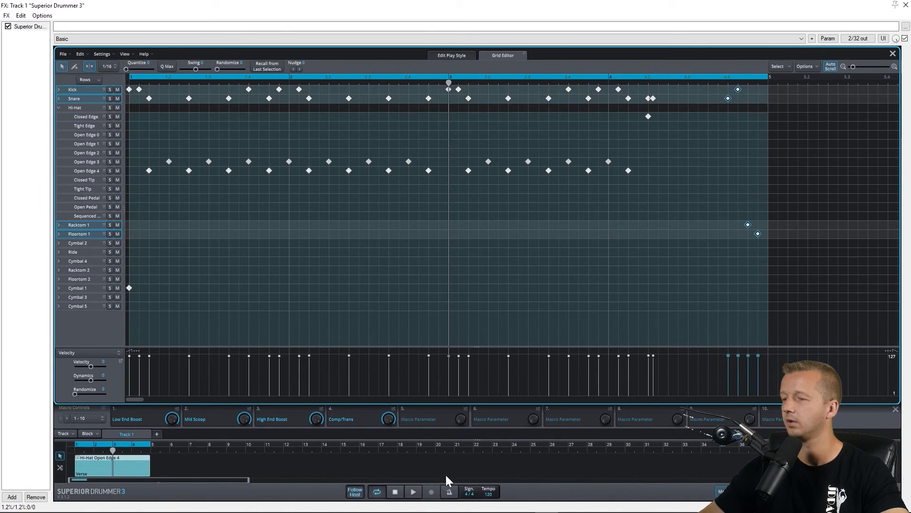
pyautogui.click(414, 491)
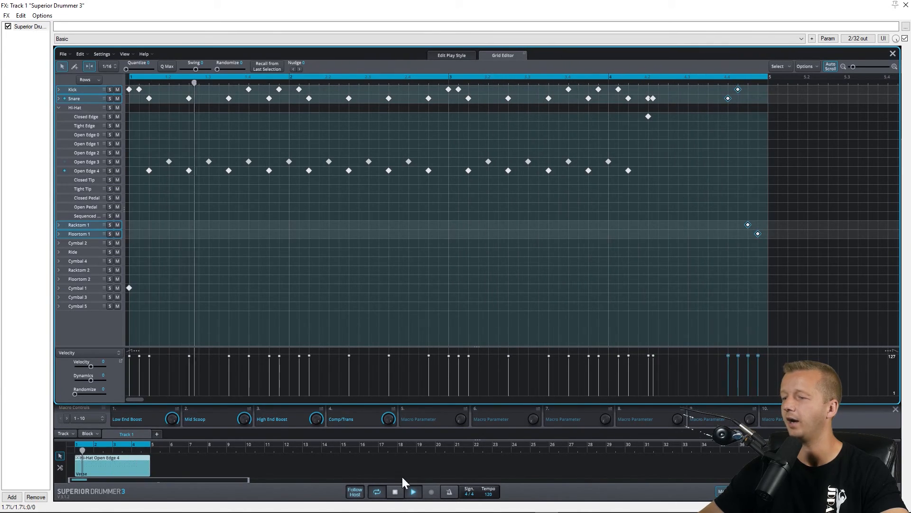
pyautogui.click(411, 490)
pyautogui.scroll(-3, 595, 199)
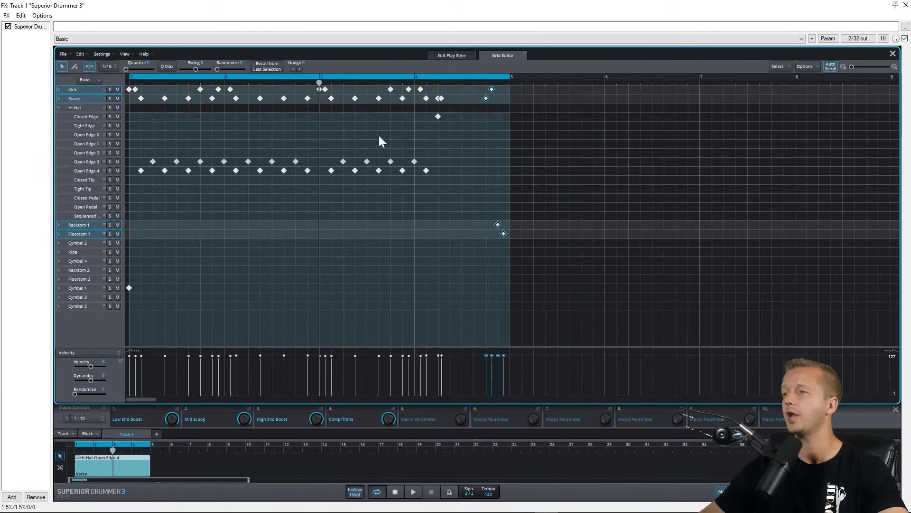
# Play the finished four-bar beat from bar 1 and clear the note selection.
pyautogui.click(133, 79)
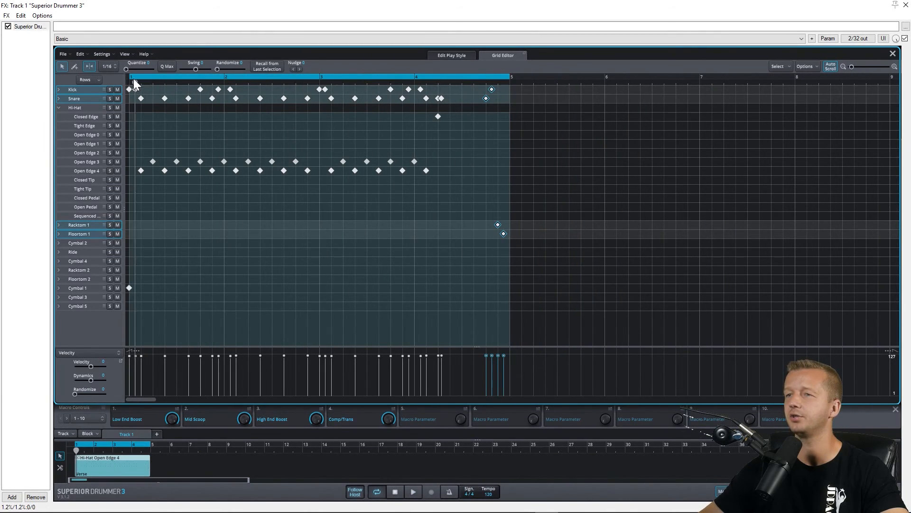
pyautogui.click(415, 491)
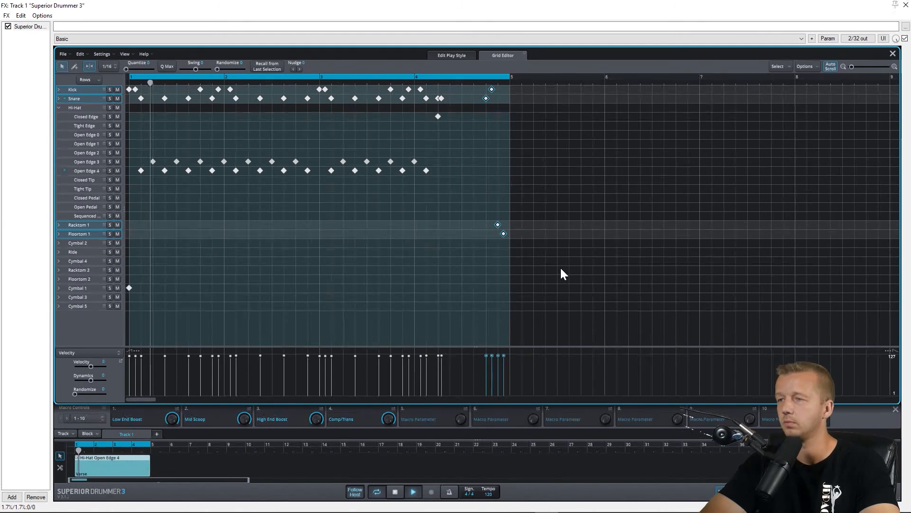
pyautogui.click(396, 491)
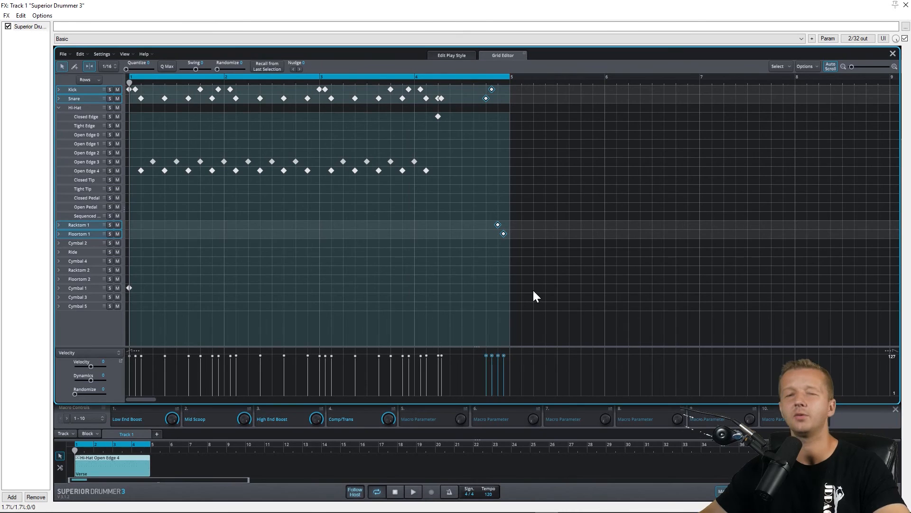
pyautogui.click(563, 140)
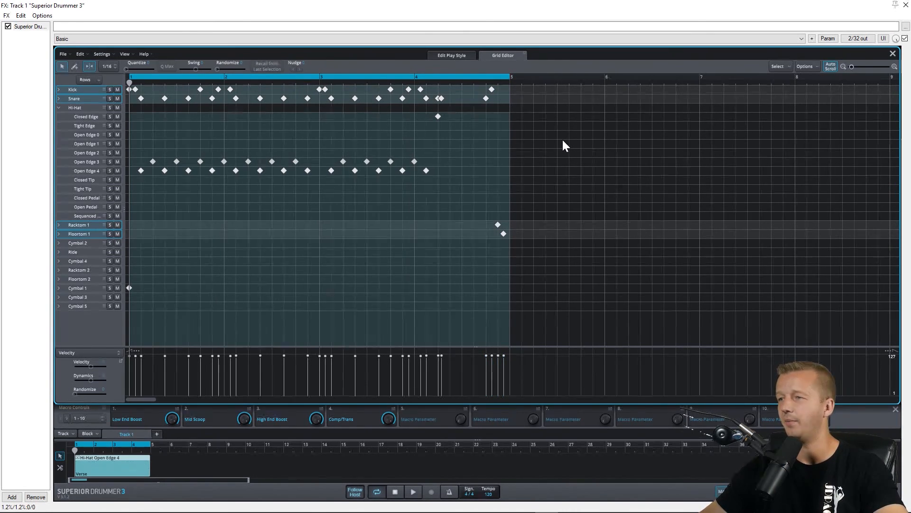